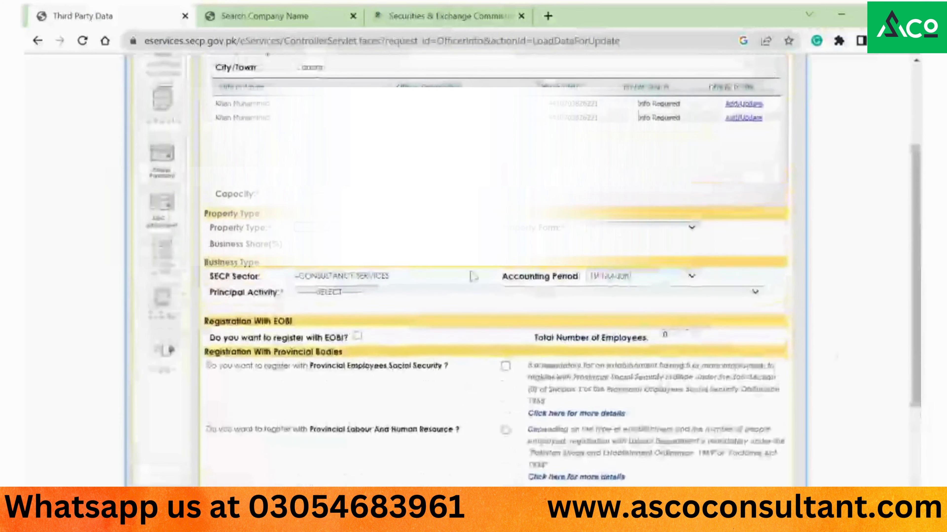
# - Set property type to Commercial Property, property form Center, and business share 0
pyautogui.click(399, 228)
pyautogui.press('Down')
pyautogui.press('Down')
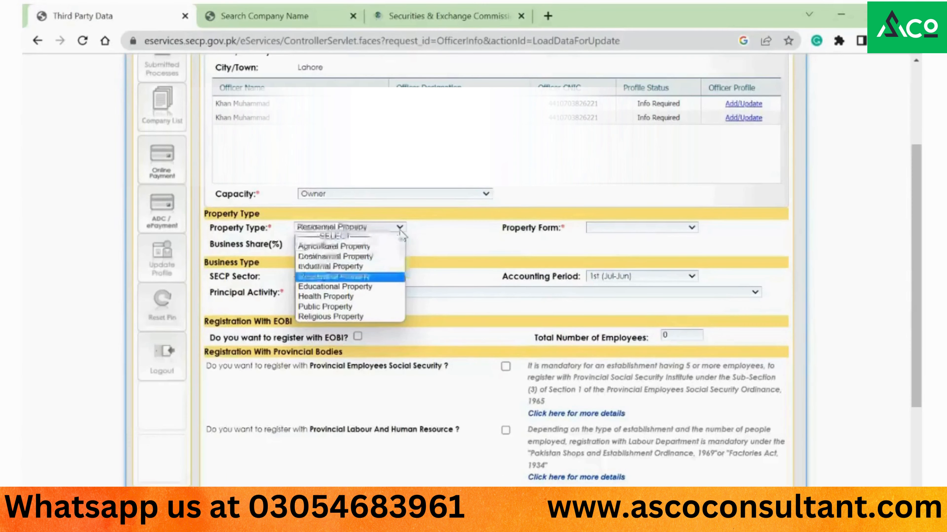
pyautogui.press('Up')
pyautogui.press('Up')
pyautogui.press('Up')
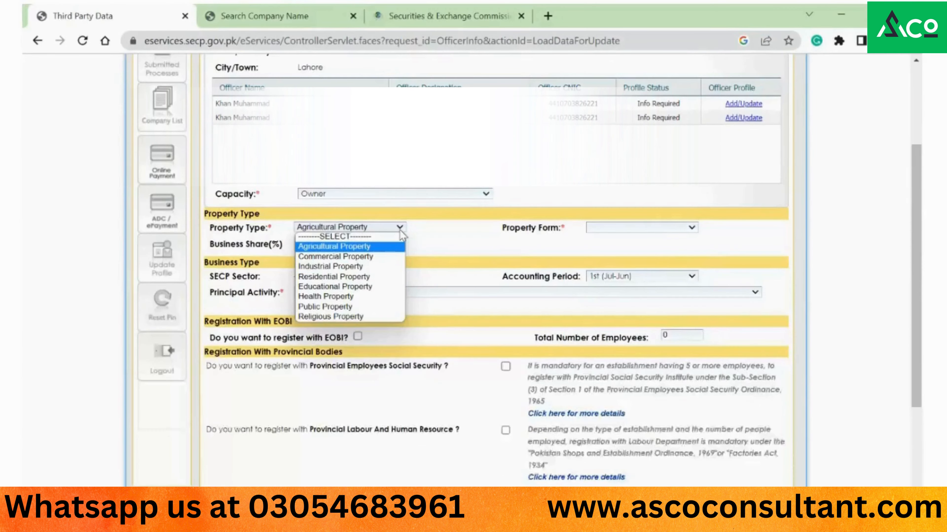
pyautogui.press('Down')
pyautogui.press('Up')
pyautogui.press('Down')
pyautogui.press('Down')
pyautogui.press('Down')
pyautogui.press('Up')
pyautogui.press('Up')
pyautogui.press('Tab')
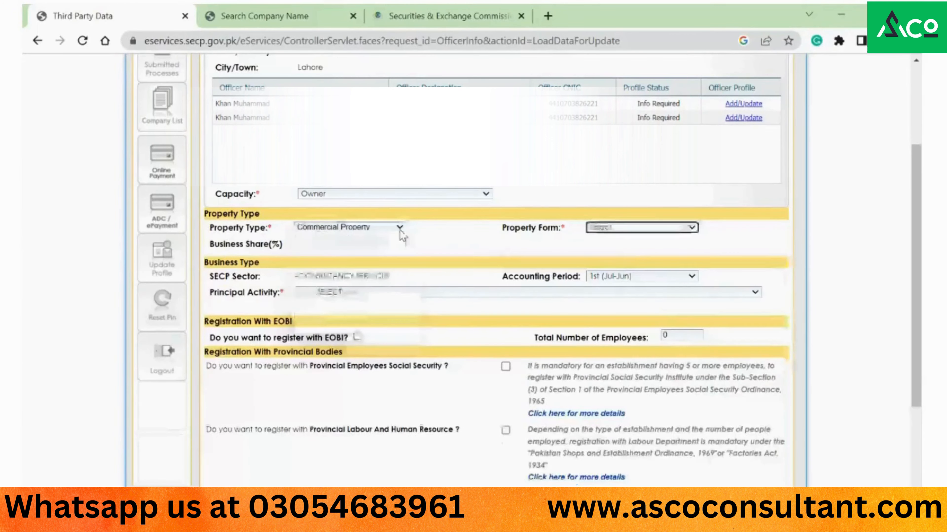
pyautogui.press('Down')
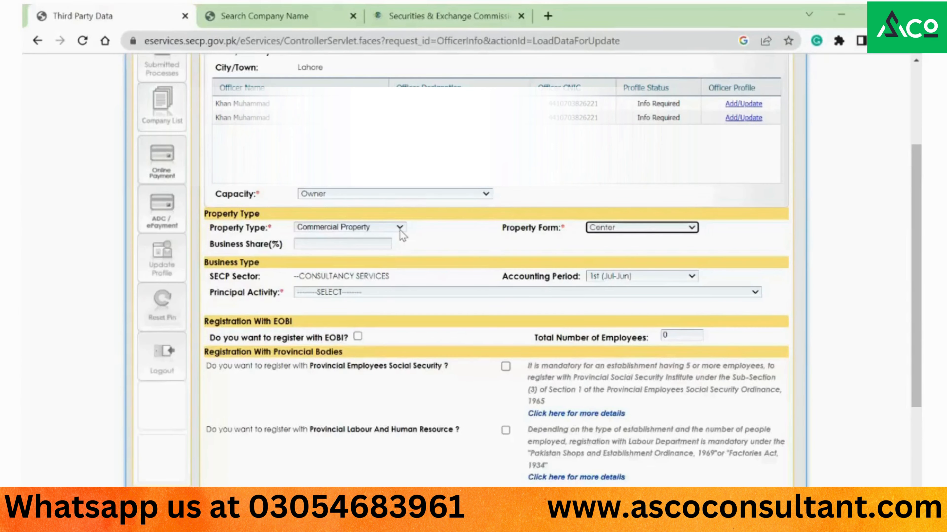
pyautogui.press('Tab')
pyautogui.write('0')
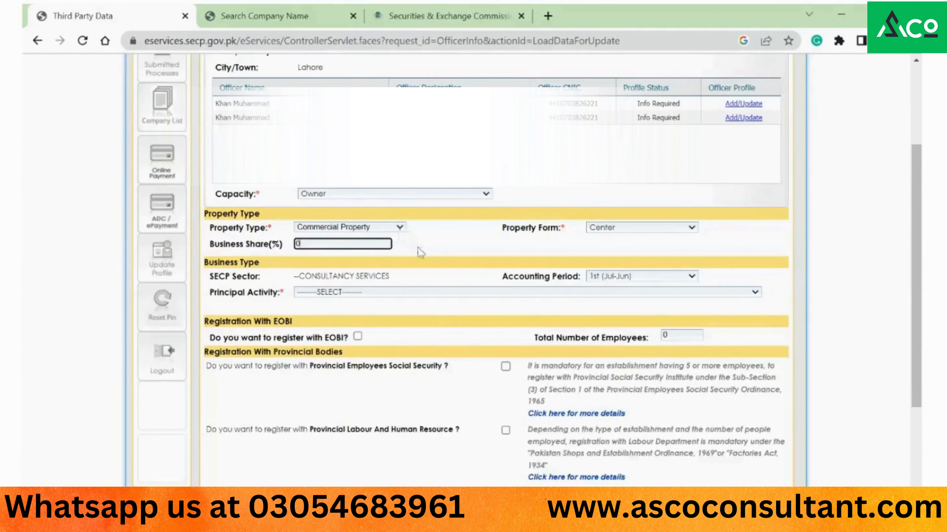
# - Choose Other service activities/SERVICES/SERVICES as the principal activity
pyautogui.click(447, 293)
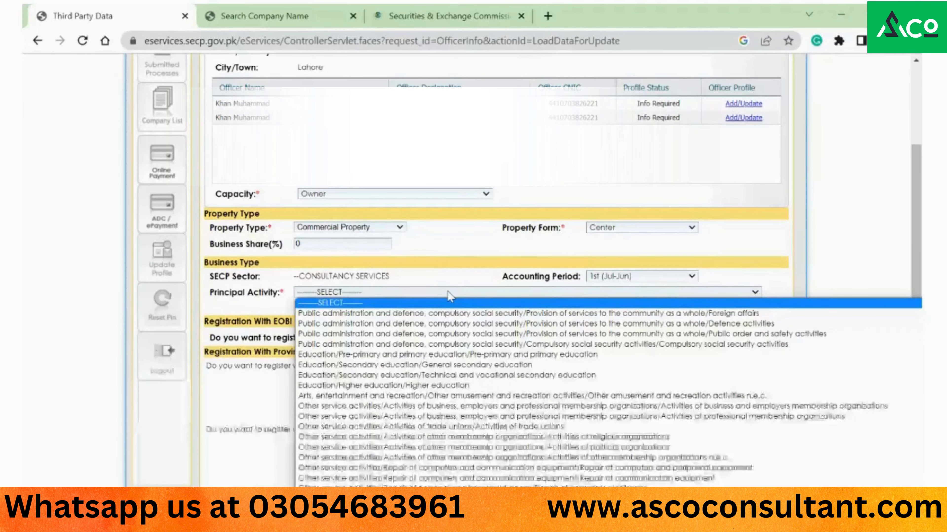
pyautogui.press('c')
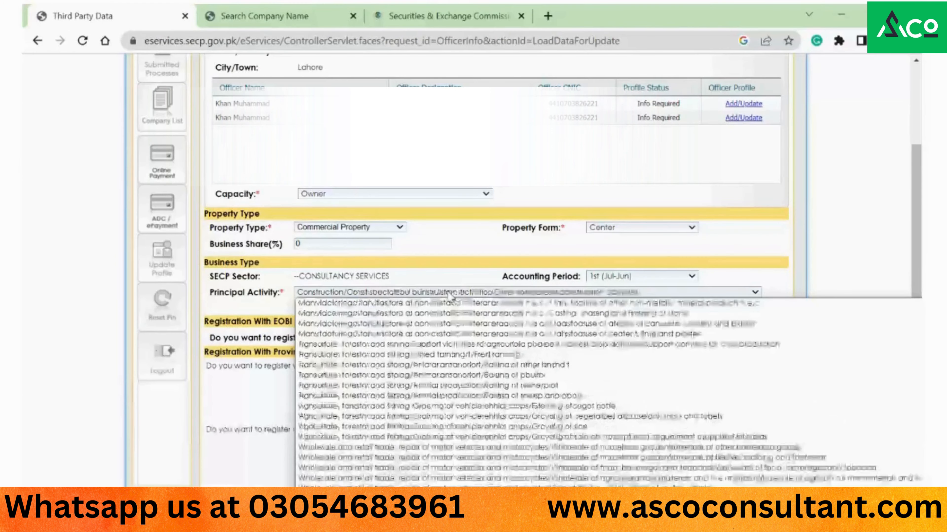
pyautogui.press('Down')
pyautogui.press('Down')
pyautogui.press('Down')
pyautogui.press('Down')
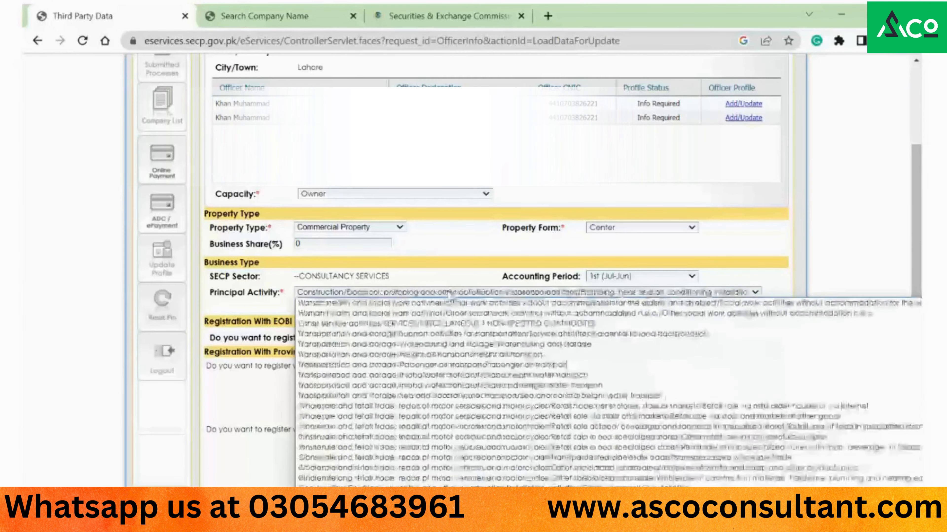
pyautogui.press('Down')
pyautogui.press('Down')
pyautogui.press('Down')
pyautogui.press('Down')
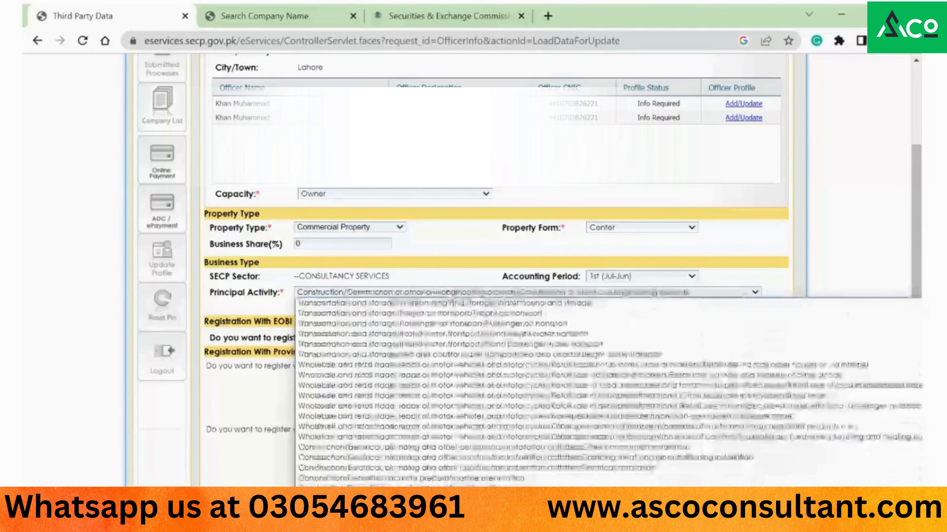
pyautogui.press('Down')
pyautogui.press('Down')
pyautogui.press('Down')
pyautogui.press('Down')
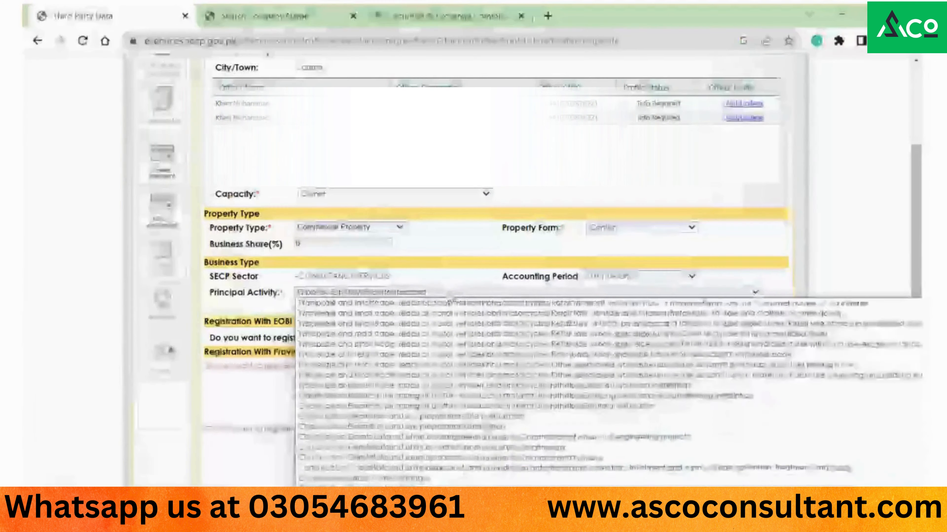
pyautogui.press('Down')
pyautogui.press('Down')
pyautogui.press('Down')
pyautogui.press('Down')
pyautogui.press('Down')
pyautogui.press('Down')
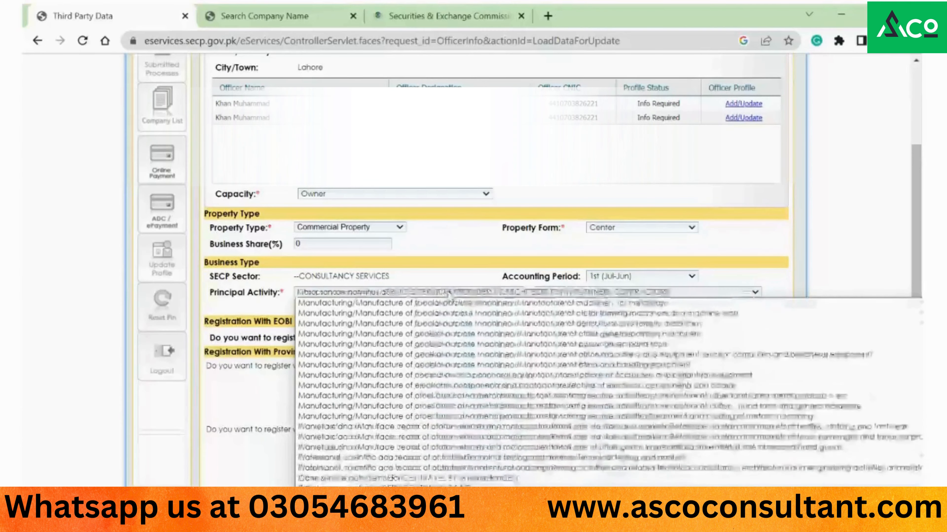
pyautogui.press('Down')
pyautogui.press('Down')
pyautogui.press('Down')
pyautogui.press('Down')
pyautogui.press('Down')
pyautogui.press('Down')
pyautogui.press('Down')
pyautogui.press('Down')
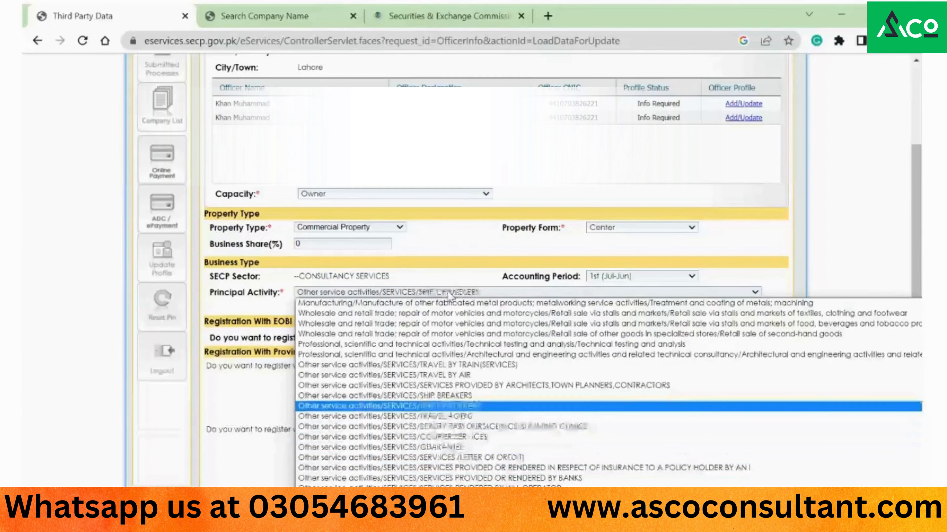
pyautogui.press('Down')
pyautogui.press('Down')
pyautogui.press('Down')
pyautogui.press('Down')
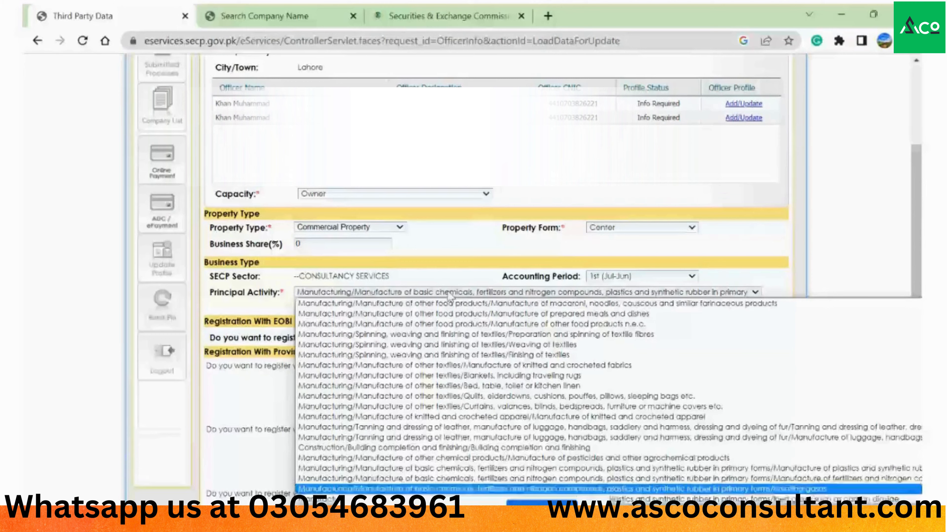
pyautogui.press('Up')
pyautogui.press('Up')
pyautogui.press('Up')
pyautogui.press('Up')
pyautogui.press('Up')
pyautogui.press('Up')
pyautogui.press('Up')
pyautogui.press('Up')
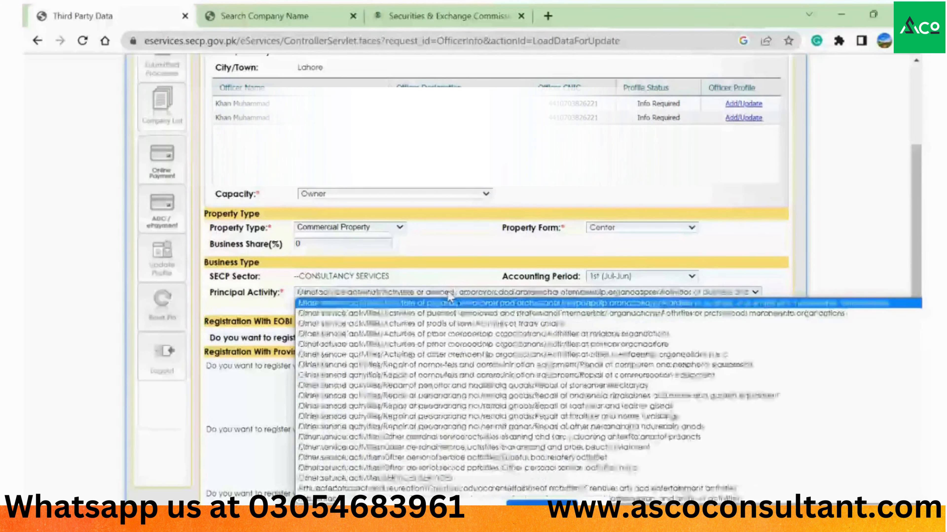
pyautogui.press('Down')
pyautogui.press('Down')
pyautogui.press('Down')
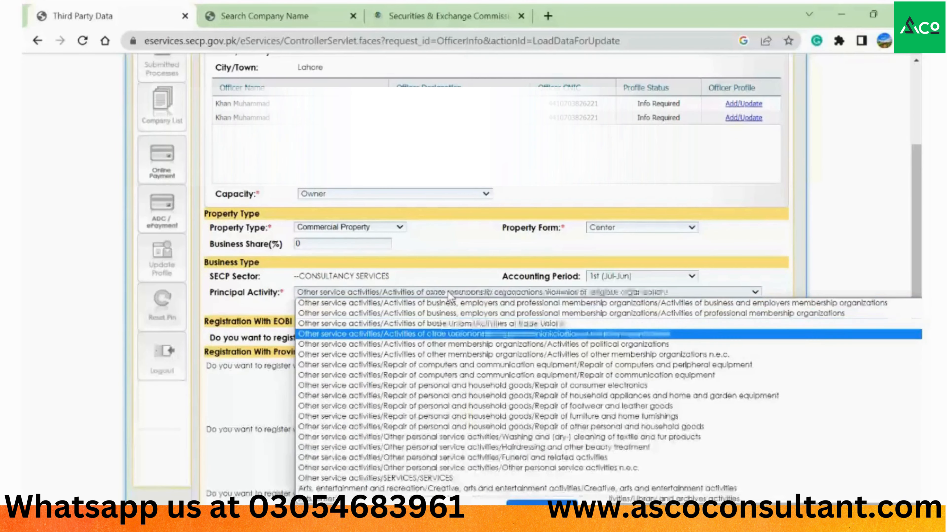
pyautogui.press('Down')
pyautogui.press('Down')
pyautogui.press('Down')
pyautogui.press('Down')
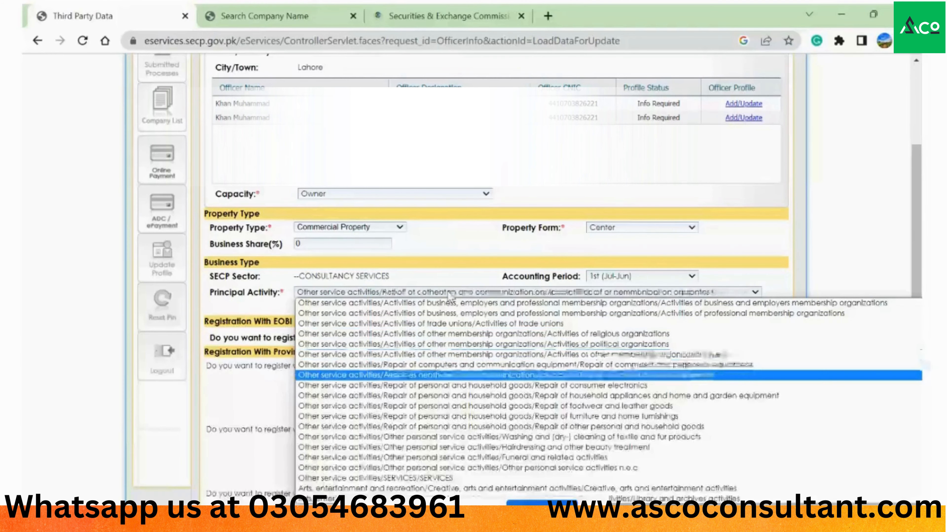
pyautogui.press('Down')
pyautogui.press('Down')
pyautogui.press('Down')
pyautogui.press('Down')
pyautogui.press('Down')
pyautogui.press('Down')
pyautogui.press('Down')
pyautogui.press('Down')
pyautogui.press('Down')
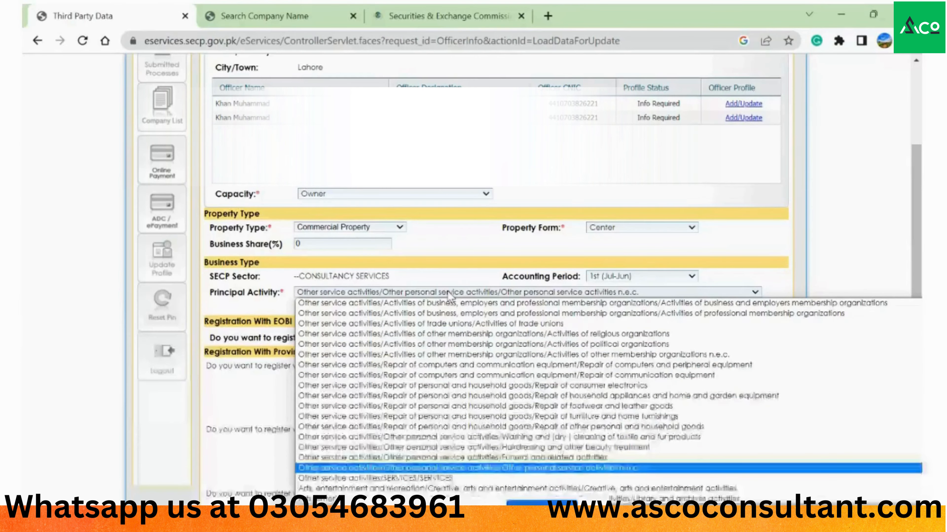
pyautogui.press('Up')
pyautogui.press('Up')
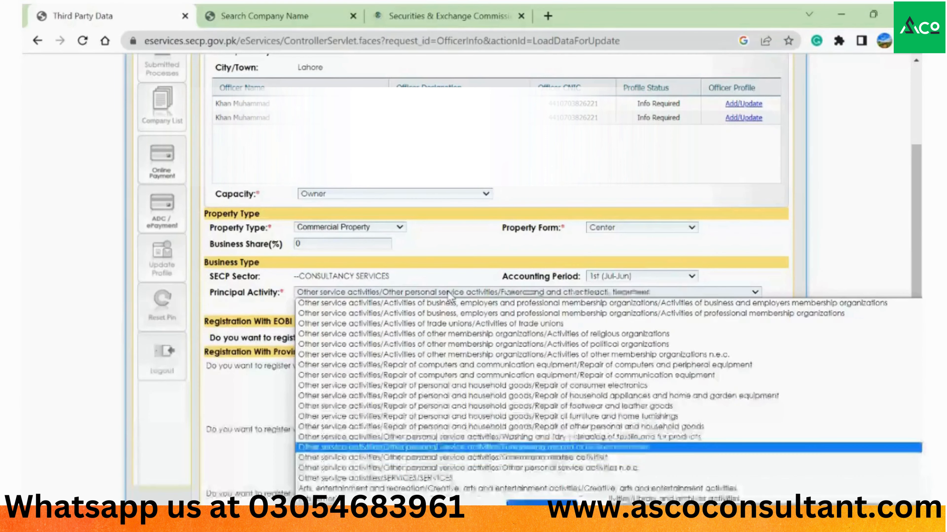
pyautogui.press('Down')
pyautogui.press('Down')
pyautogui.press('Down')
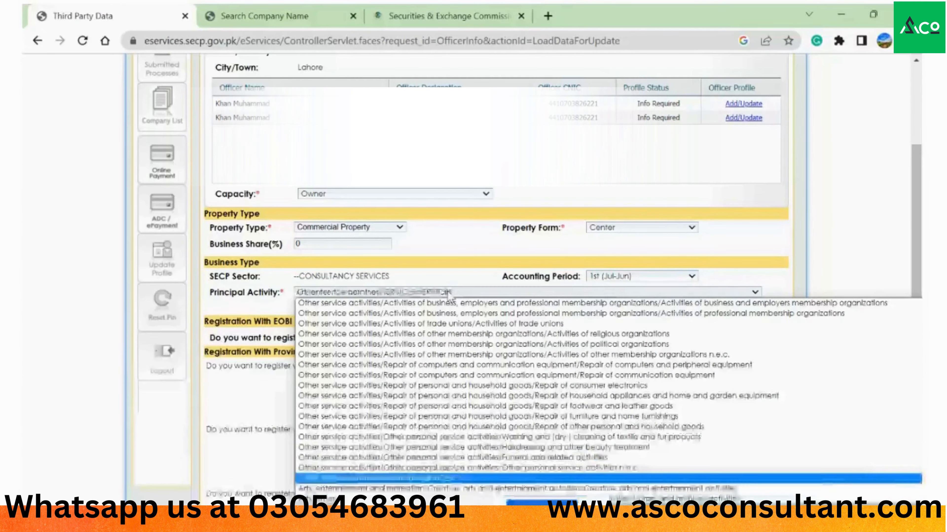
pyautogui.press('Return')
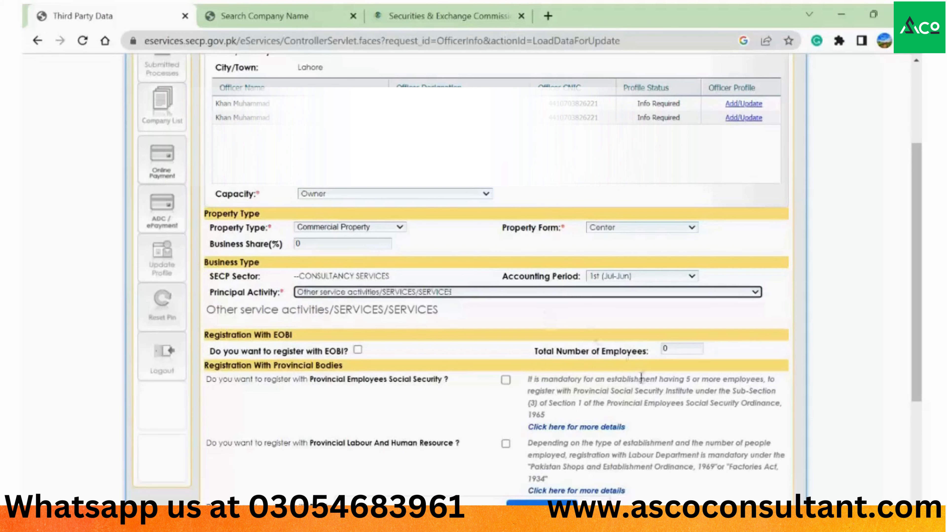
pyautogui.moveTo(916, 303); pyautogui.dragTo(919, 412)
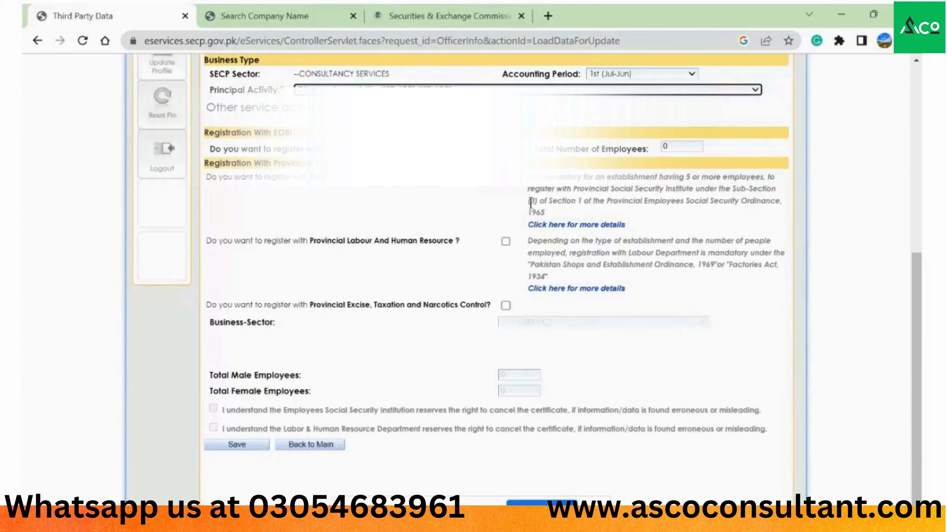
pyautogui.moveTo(919, 413); pyautogui.dragTo(920, 238)
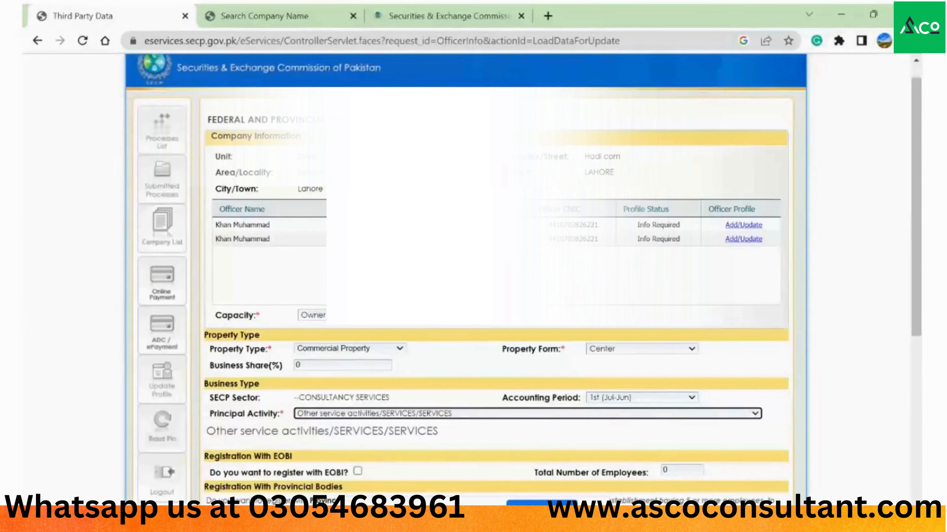
# - Open the first officer's additional NTN info and set the city to Lahore
pyautogui.click(741, 226)
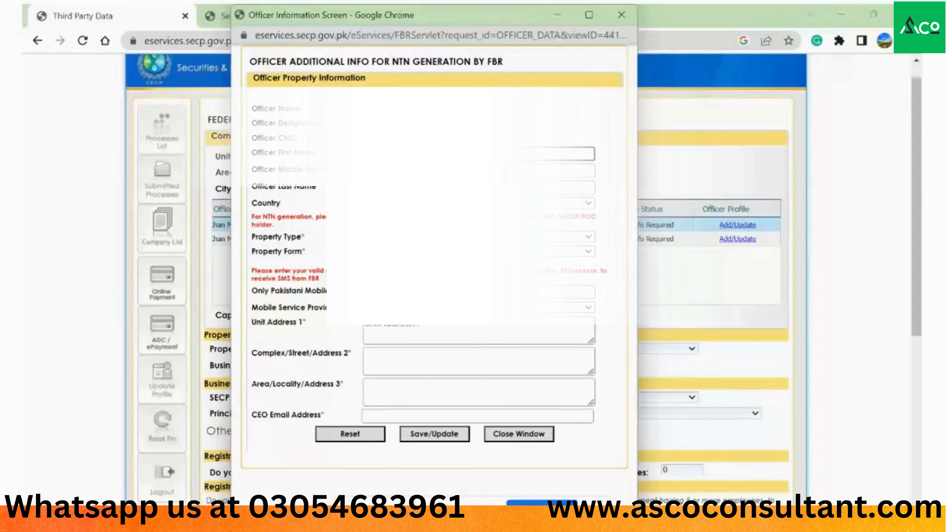
pyautogui.press('Tab')
pyautogui.press('Tab')
pyautogui.press('Tab')
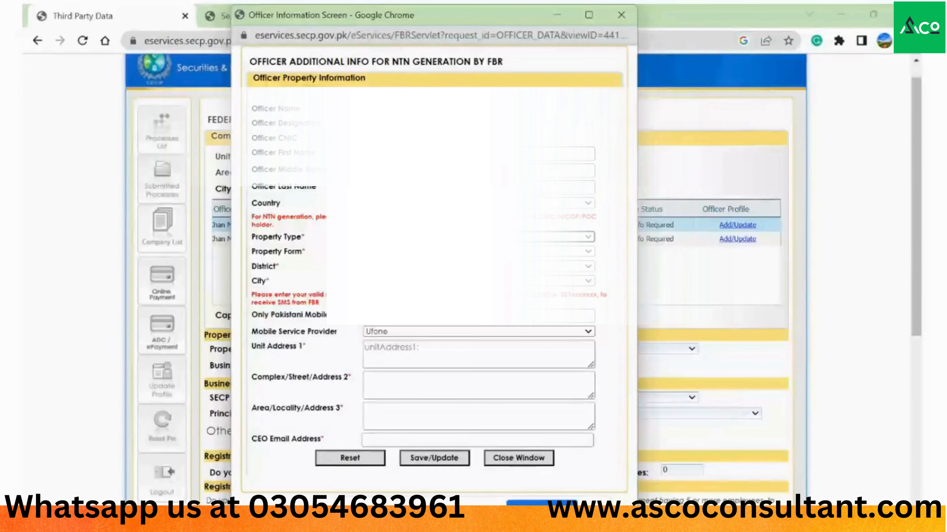
pyautogui.press('Tab')
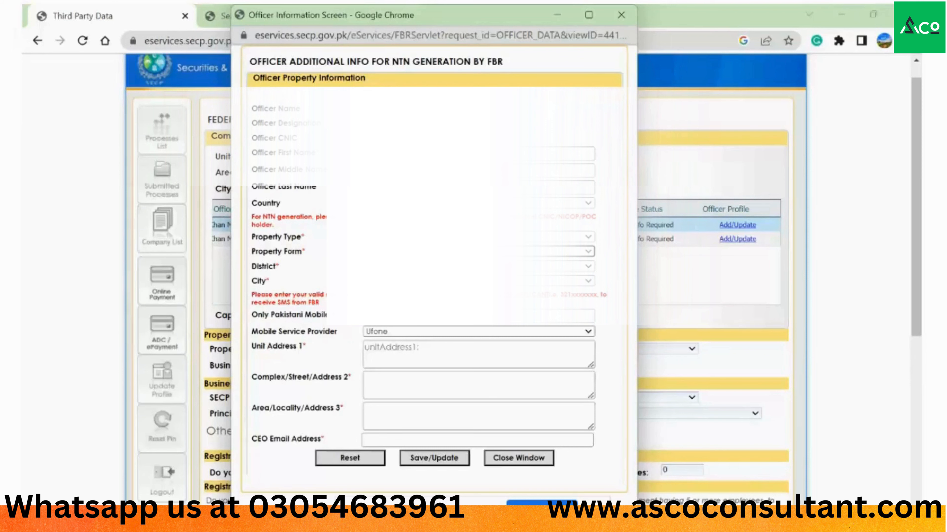
pyautogui.press('Tab')
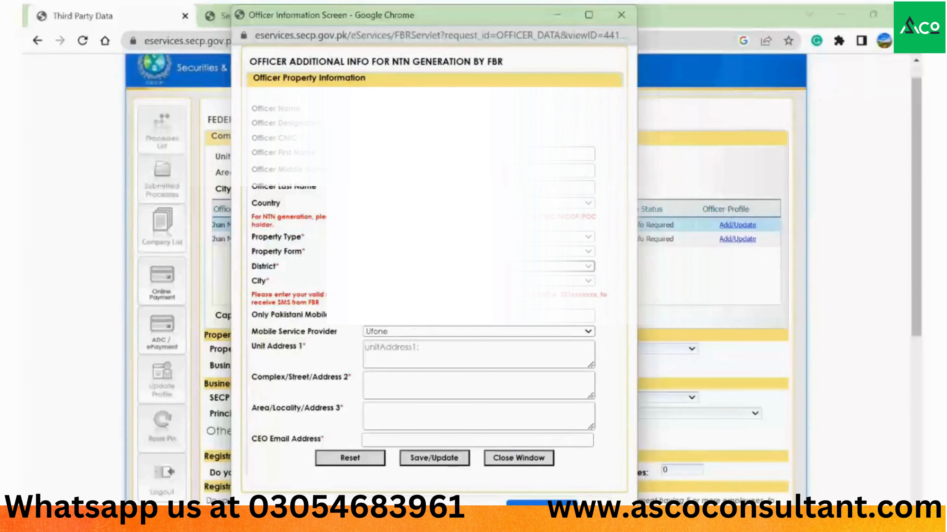
pyautogui.press('Tab')
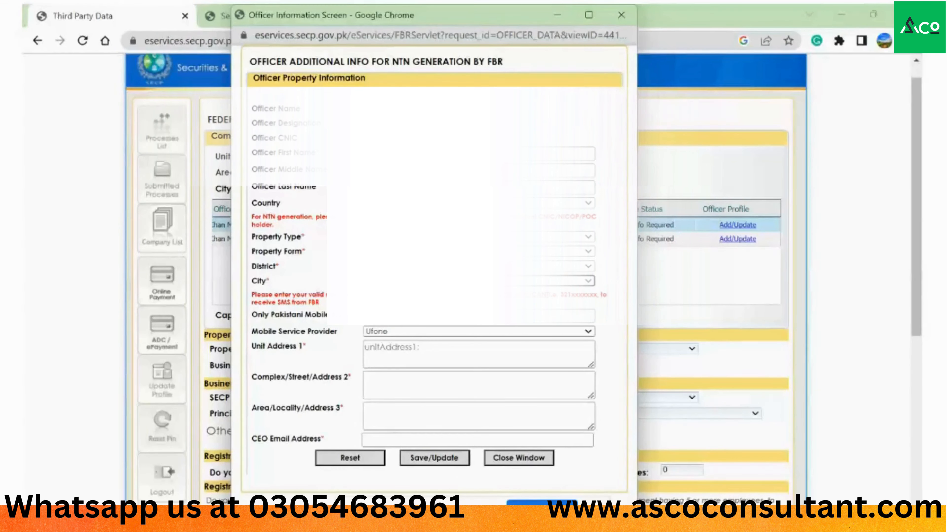
pyautogui.hotkey('alt', 'Down')
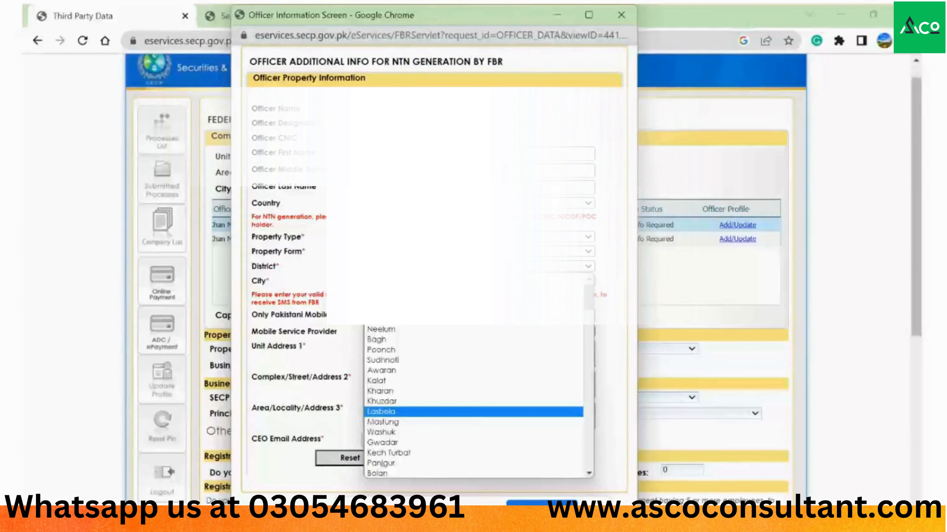
pyautogui.press('Down')
pyautogui.press('Down')
pyautogui.press('Down')
pyautogui.press('Down')
pyautogui.press('Down')
pyautogui.press('Down')
pyautogui.press('Down')
pyautogui.press('Down')
pyautogui.press('Down')
pyautogui.press('Down')
pyautogui.press('Down')
pyautogui.press('Down')
pyautogui.press('Down')
pyautogui.press('Down')
pyautogui.press('Down')
pyautogui.press('Down')
pyautogui.press('Down')
pyautogui.press('Down')
pyautogui.press('Down')
pyautogui.press('Down')
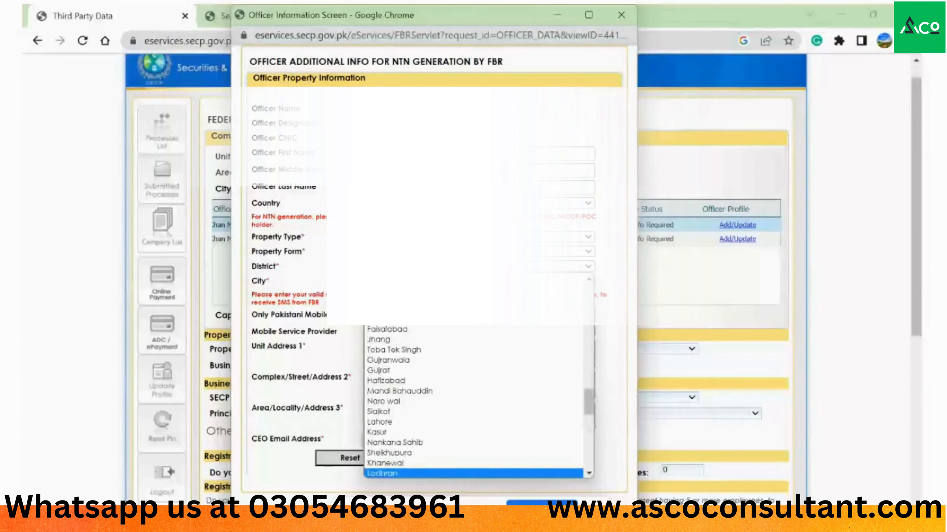
pyautogui.press('Up')
pyautogui.press('Up')
pyautogui.press('Up')
pyautogui.press('Up')
pyautogui.press('Up')
pyautogui.press('Return')
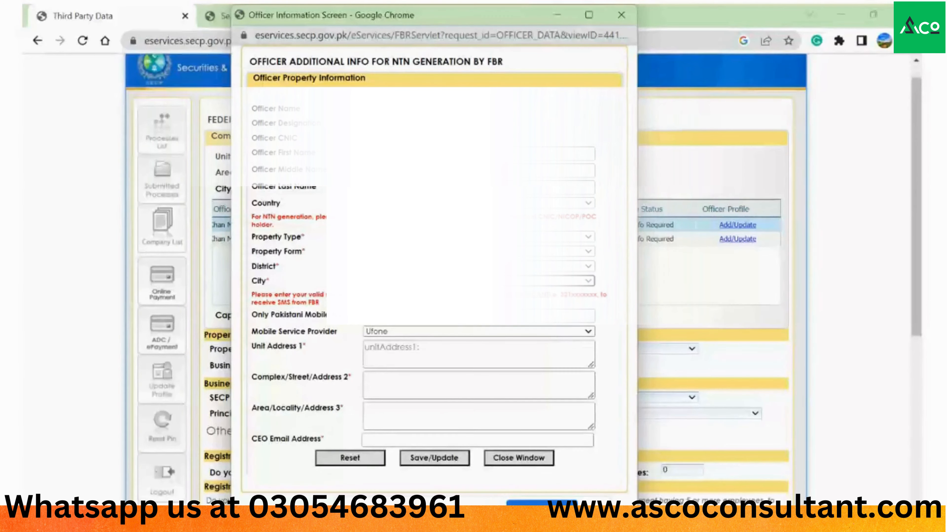
# - Enter address lines ABC, XYZ, ABC and the CEO's e-mail address, then save
pyautogui.press('Tab')
pyautogui.press('Tab')
pyautogui.press('Tab')
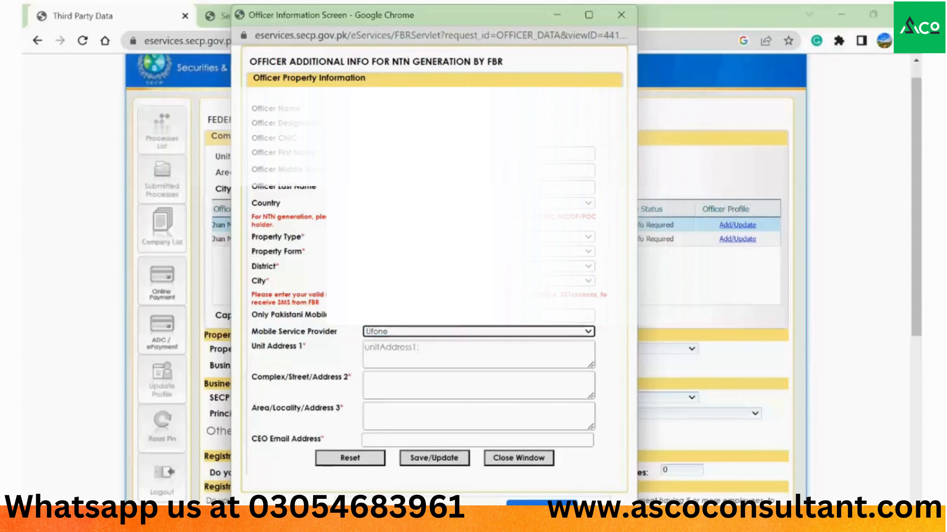
pyautogui.write('ABC')
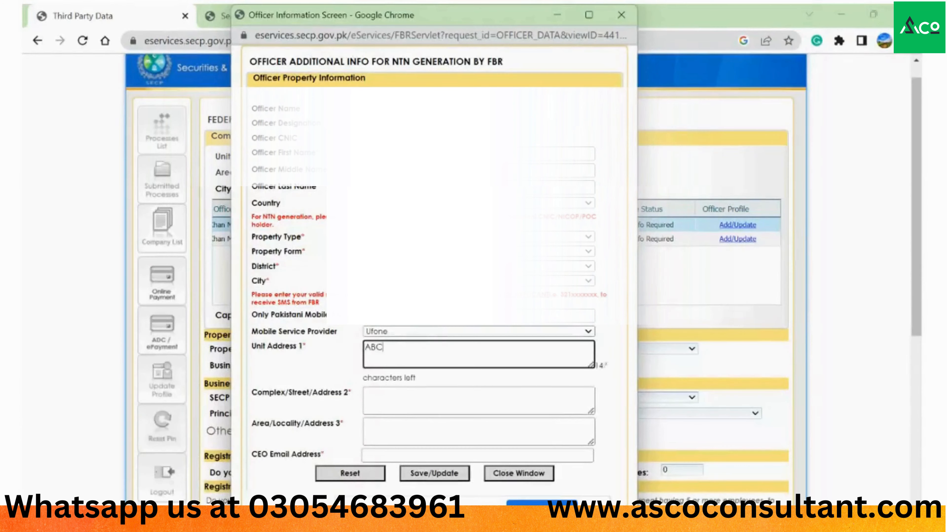
pyautogui.press('Tab')
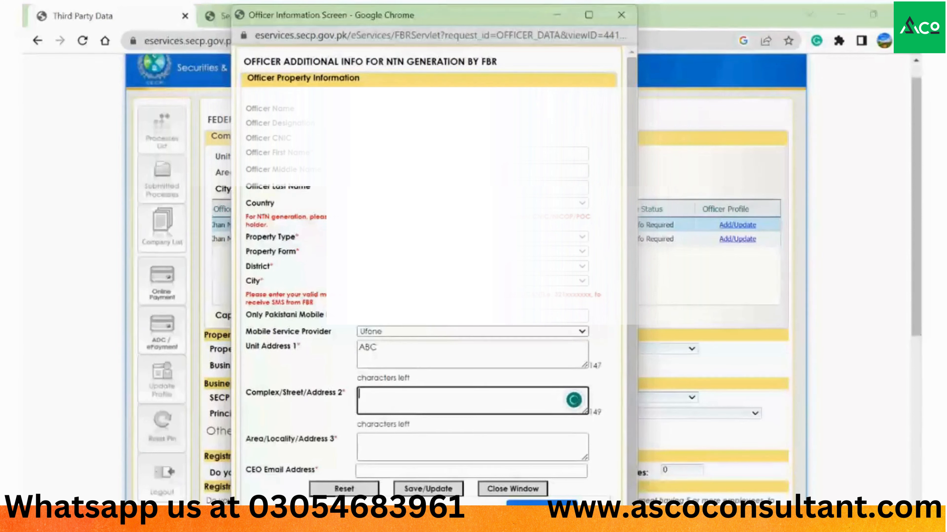
pyautogui.write('XYZ')
pyautogui.press('Tab')
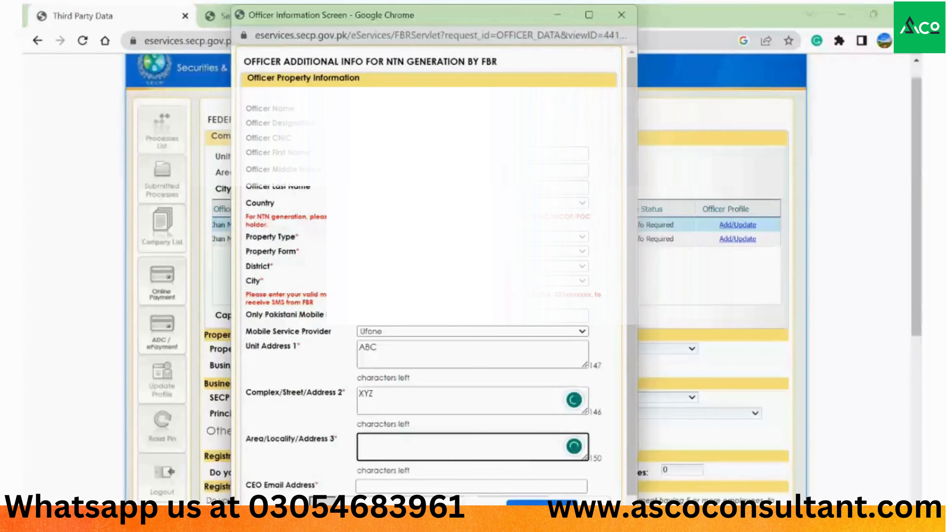
pyautogui.write('ABC')
pyautogui.press('Tab')
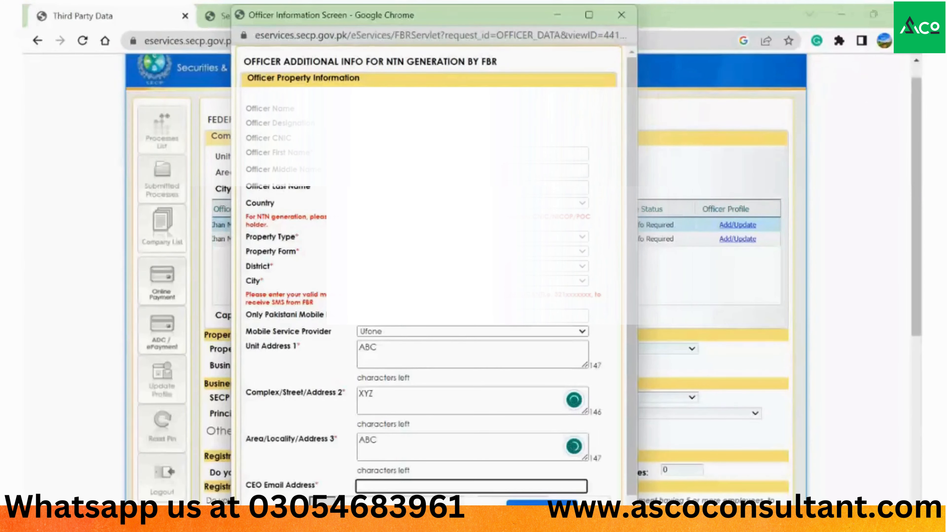
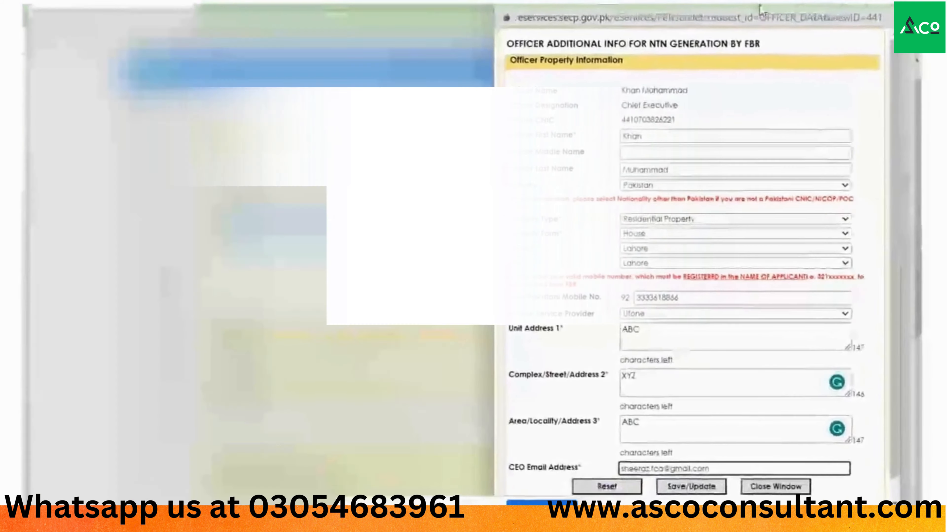
pyautogui.scroll(-1, 615, 406)
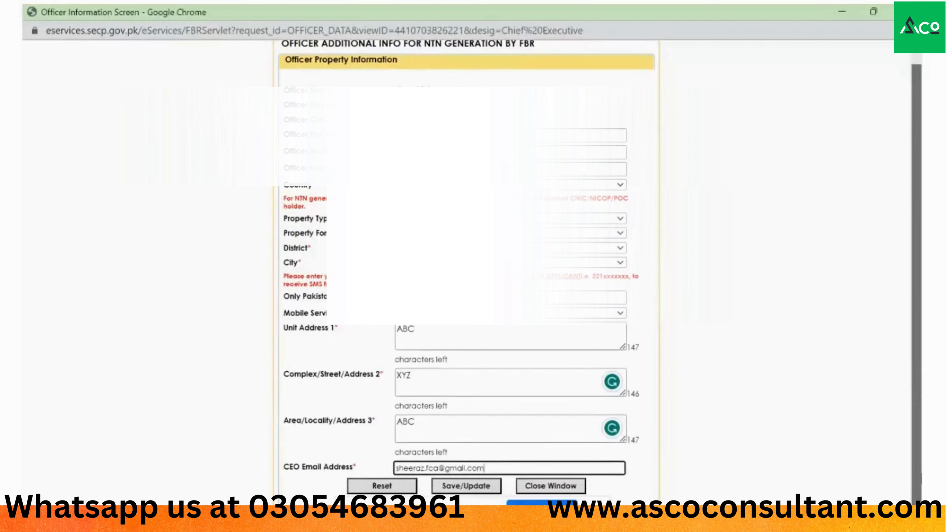
pyautogui.click(464, 487)
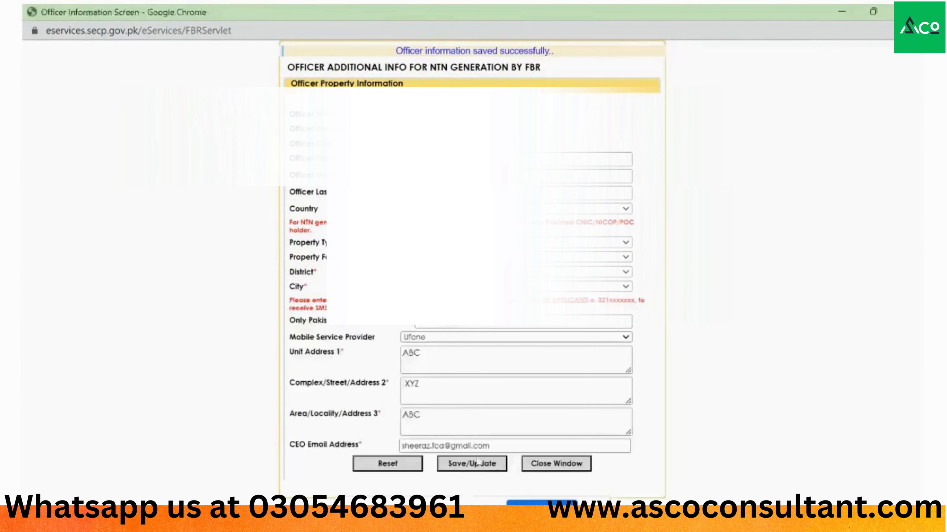
# - Close the saved officer window and open the remaining officer's profile details
pyautogui.click(557, 463)
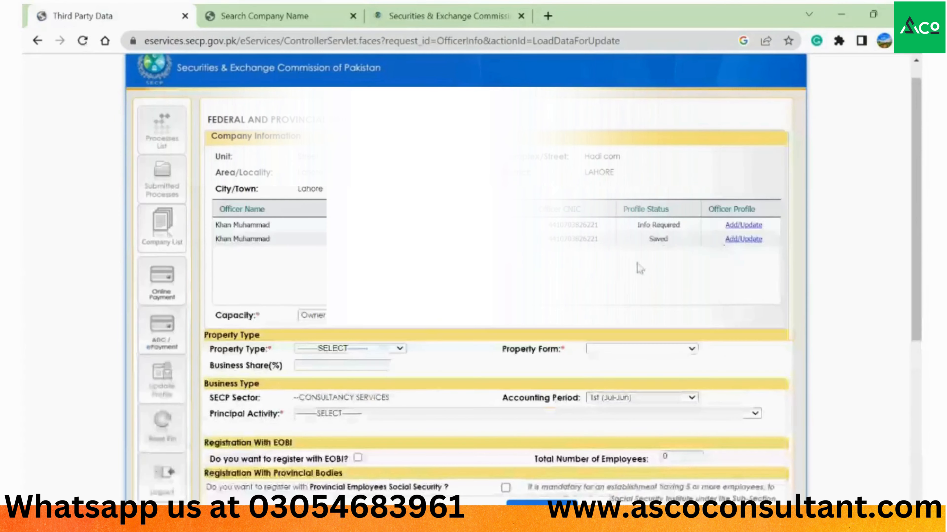
pyautogui.click(744, 240)
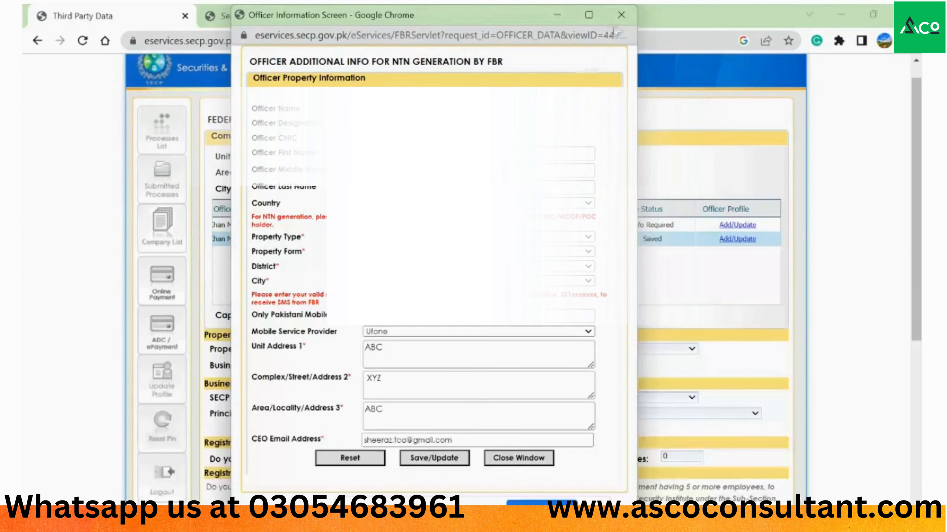
pyautogui.click(621, 15)
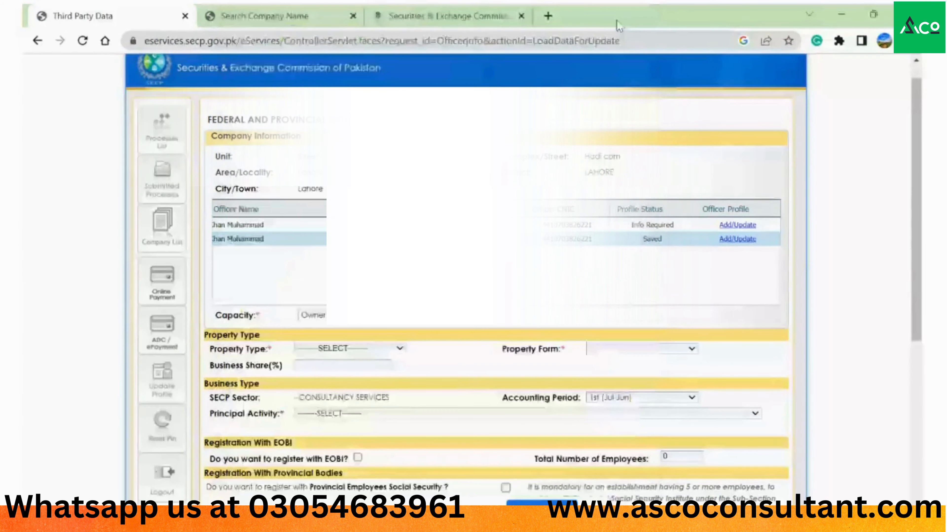
pyautogui.click(731, 226)
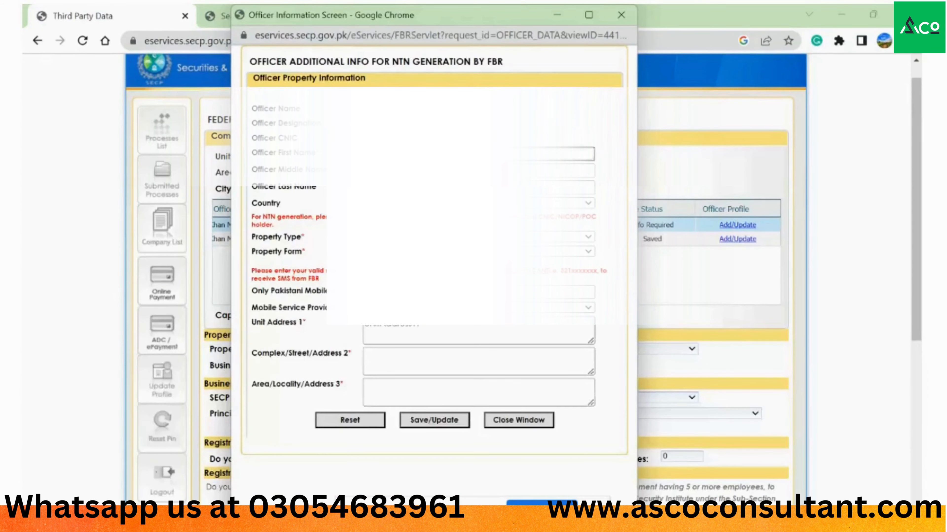
pyautogui.click(559, 188)
pyautogui.click(551, 203)
pyautogui.click(551, 237)
pyautogui.click(552, 252)
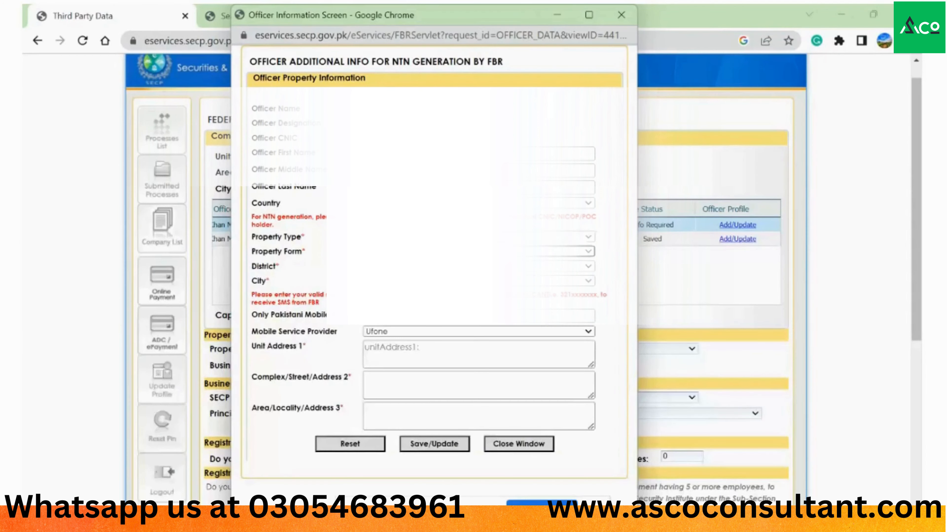
pyautogui.click(551, 266)
pyautogui.click(552, 281)
# - Fill address lines ABC, XYZ, Lahore and save this officer's property info
pyautogui.click(373, 348)
pyautogui.write('A')
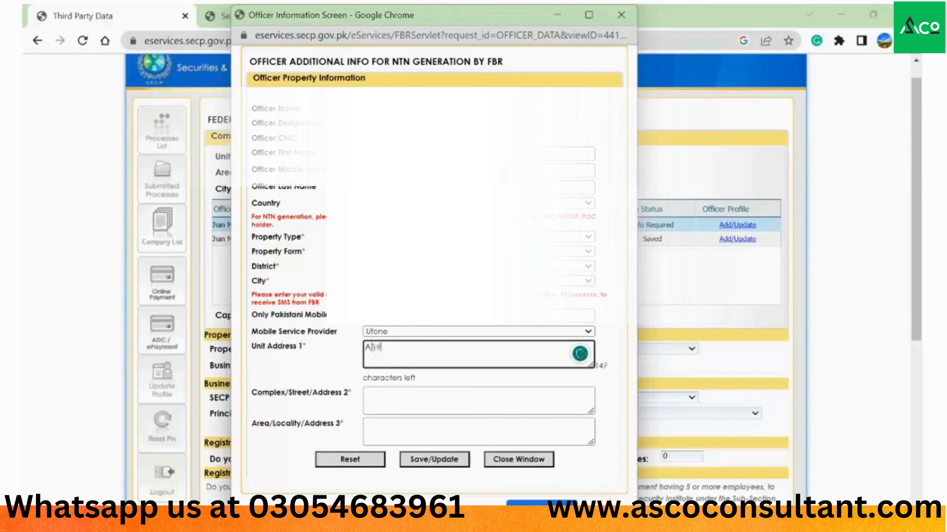
pyautogui.write('BC')
pyautogui.click(473, 401)
pyautogui.write('XYZ')
pyautogui.click(473, 444)
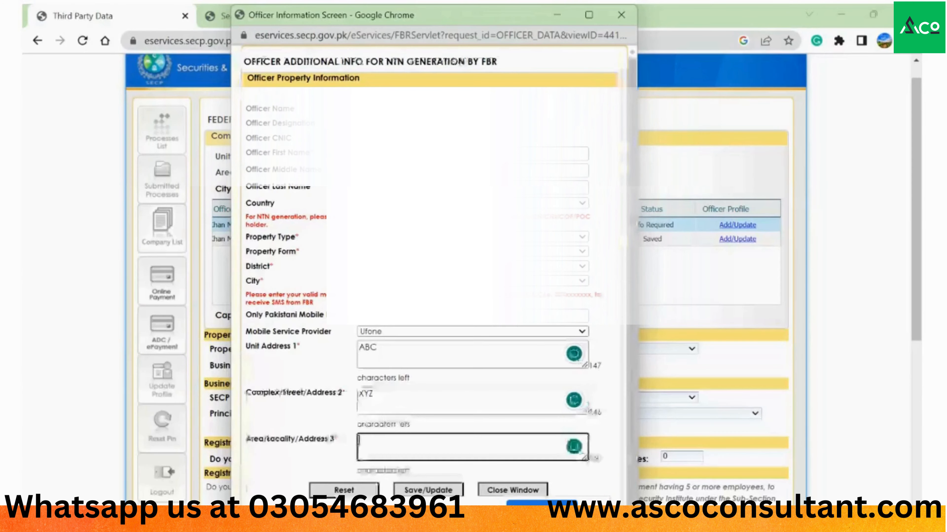
pyautogui.write('Lahore')
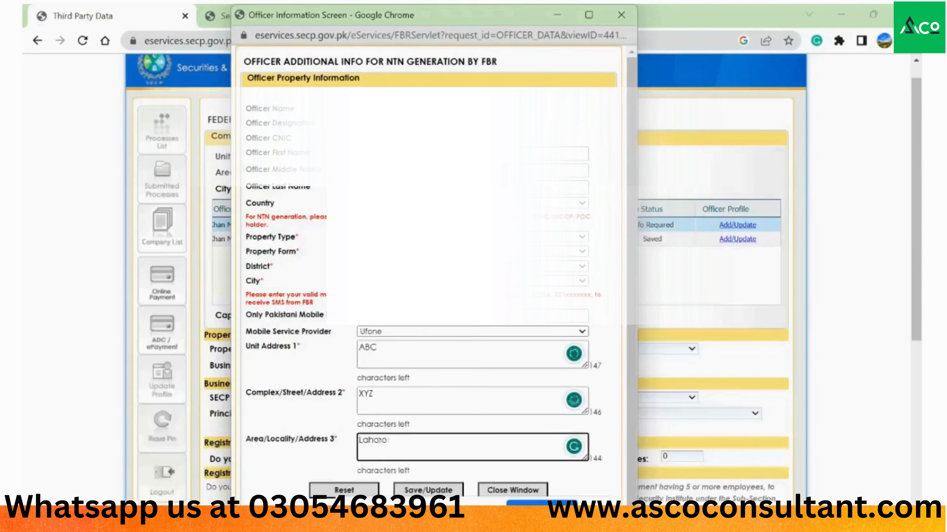
pyautogui.click(452, 493)
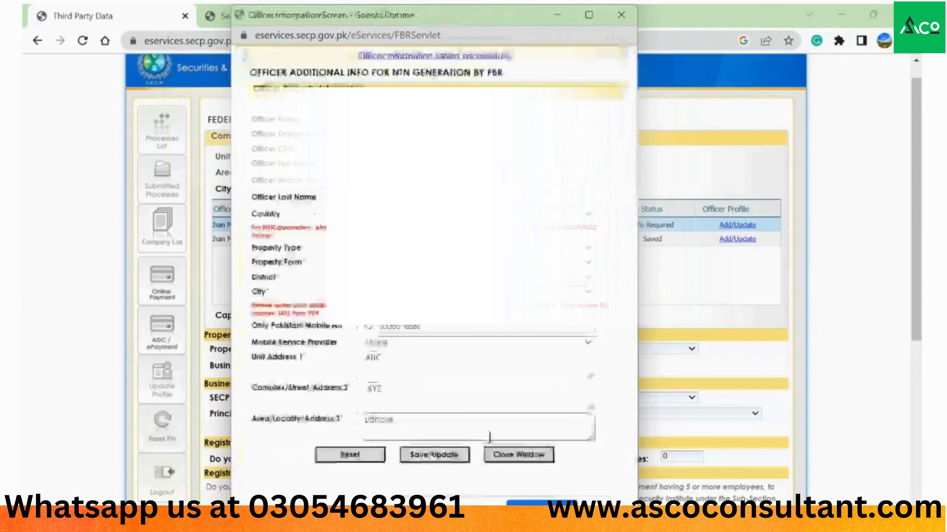
pyautogui.click(519, 455)
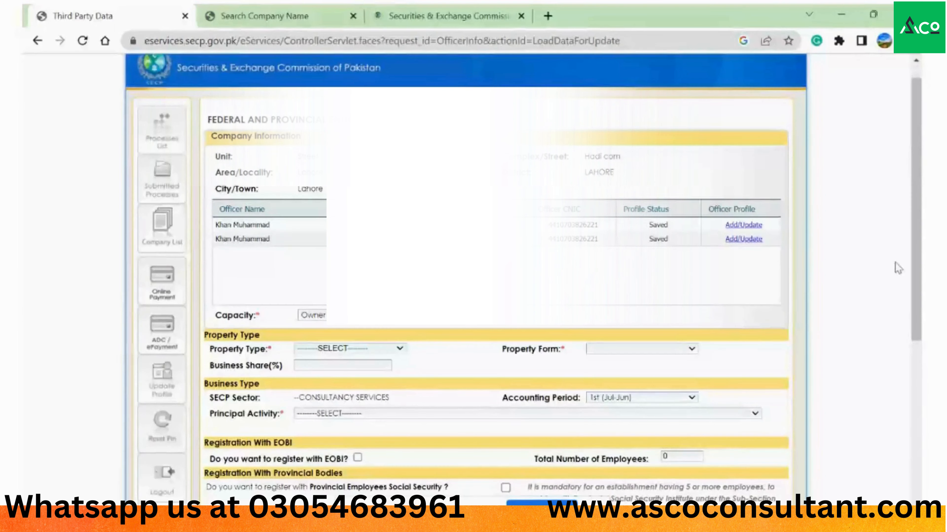
# - Set capacity Benami / Lessee / Tenant / Franchise / Occupant, Residential Property, and property form House
pyautogui.click(363, 348)
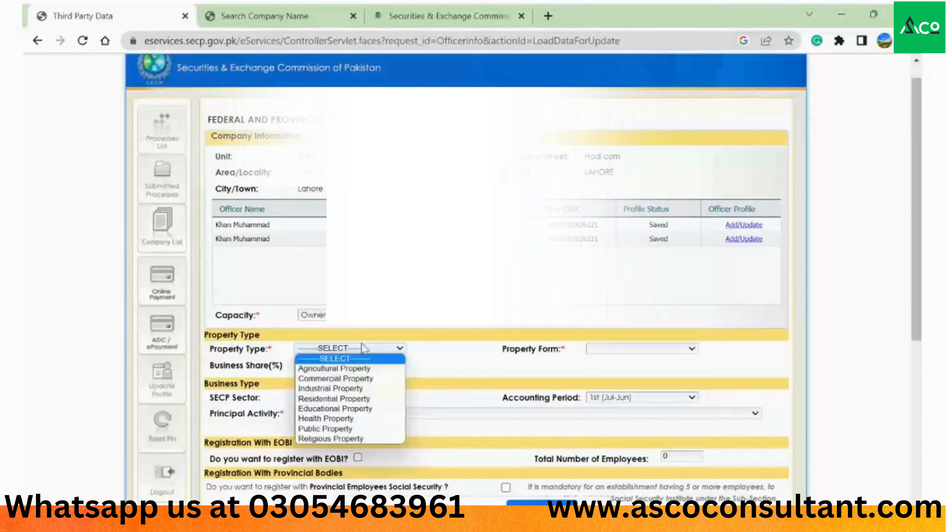
pyautogui.click(363, 348)
pyautogui.click(313, 315)
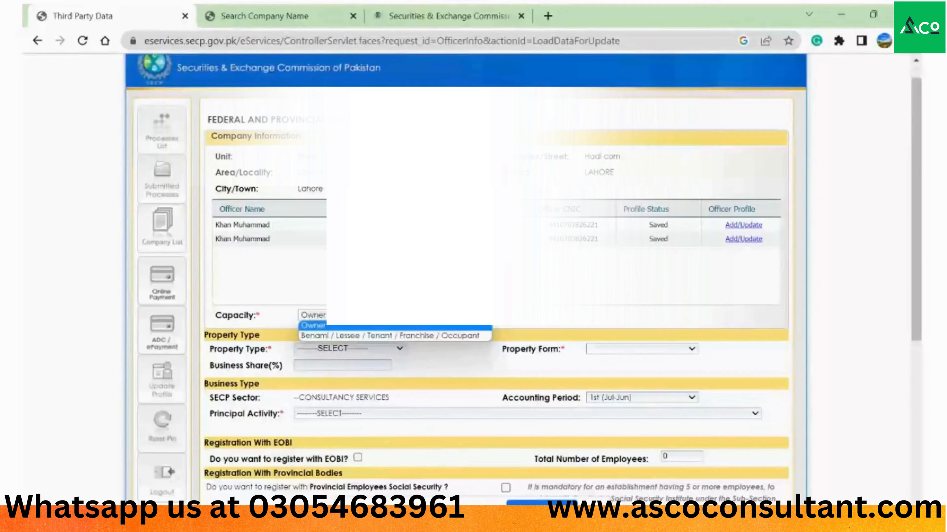
pyautogui.click(397, 335)
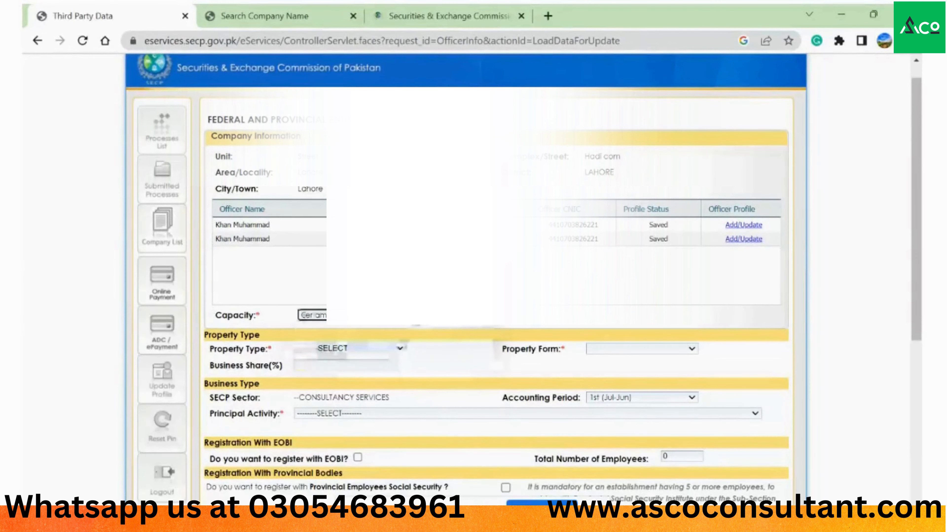
pyautogui.click(400, 349)
pyautogui.press('Down')
pyautogui.press('Down')
pyautogui.press('Down')
pyautogui.press('Down')
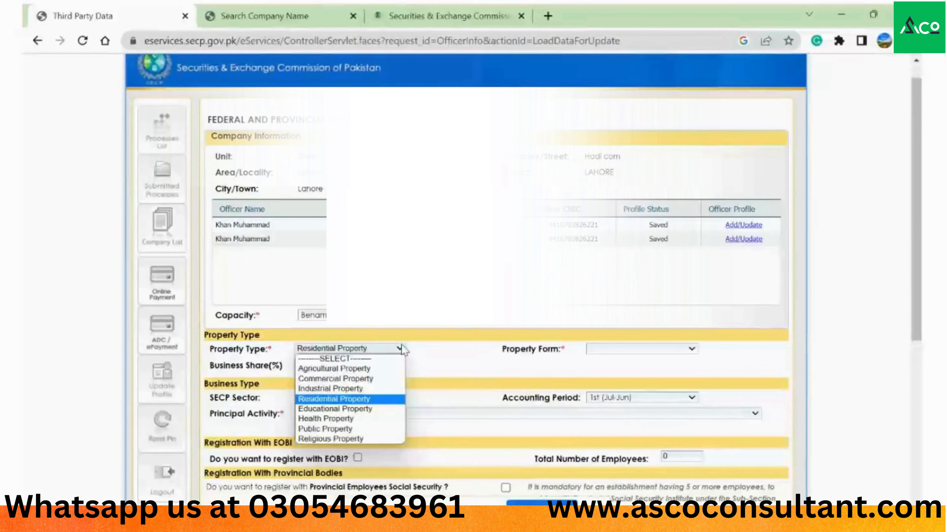
pyautogui.press('Return')
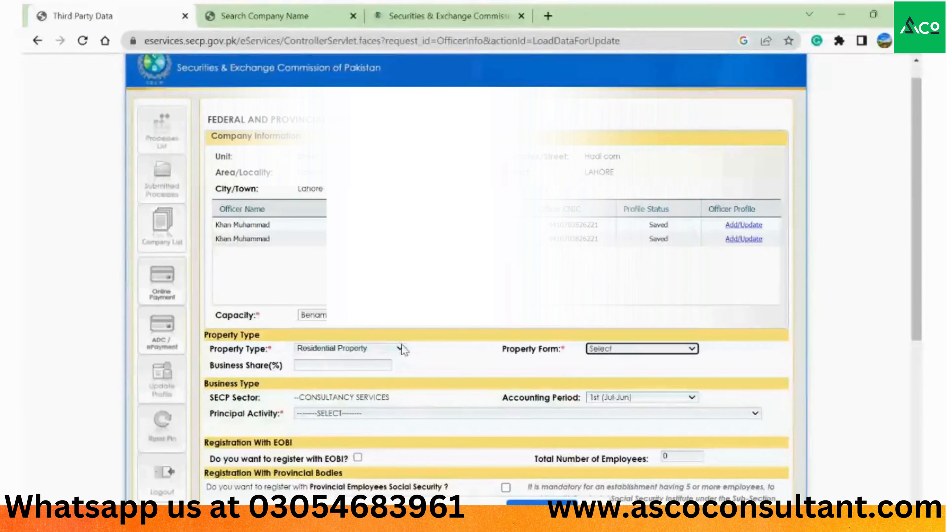
pyautogui.press('Down')
pyautogui.press('Tab')
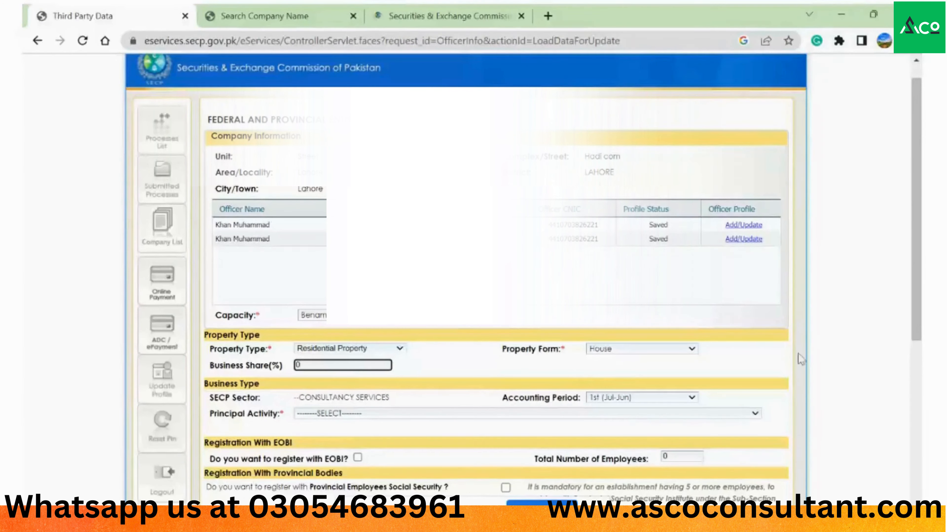
# - Pick Other service activities/SERVICES/SERVICES from the Principal Activity list
pyautogui.click(755, 415)
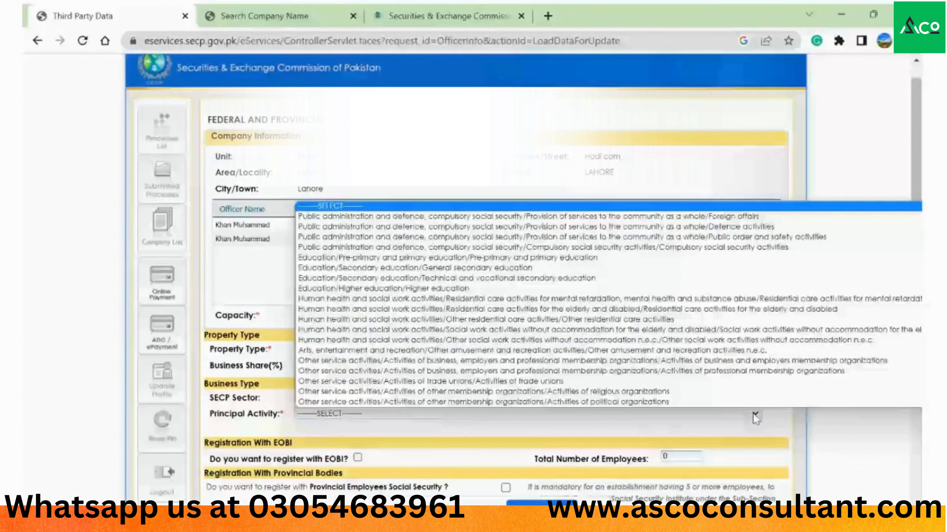
pyautogui.press('End')
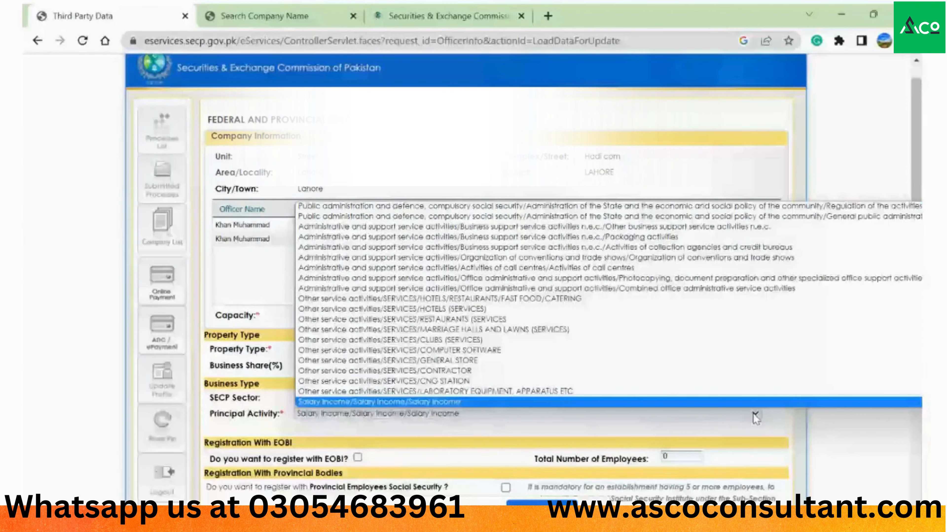
pyautogui.press('o')
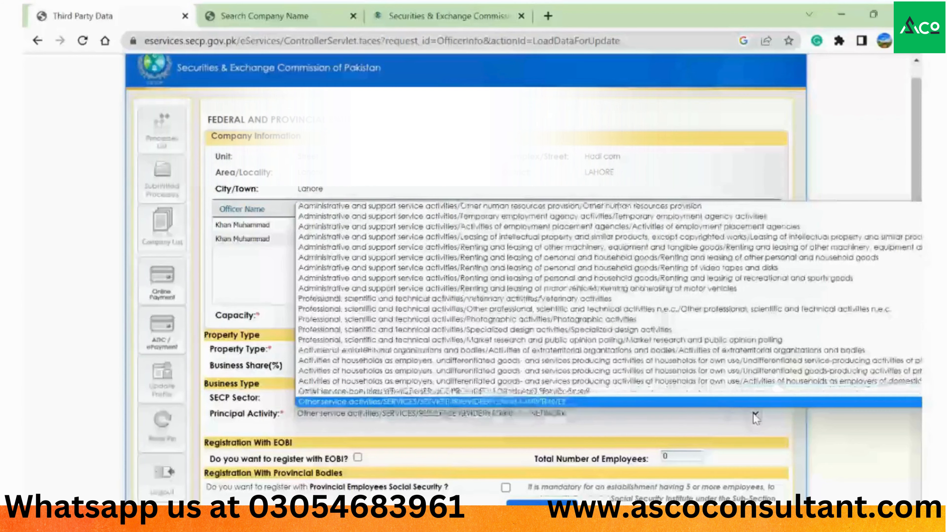
pyautogui.press('Down')
pyautogui.press('Down')
pyautogui.press('Down')
pyautogui.press('Down')
pyautogui.press('Down')
pyautogui.press('Down')
pyautogui.press('Down')
pyautogui.press('Down')
pyautogui.press('Down')
pyautogui.press('Down')
pyautogui.press('Down')
pyautogui.press('Down')
pyautogui.press('Down')
pyautogui.press('Down')
pyautogui.press('Down')
pyautogui.press('Down')
pyautogui.press('Down')
pyautogui.press('Down')
pyautogui.press('Down')
pyautogui.press('Down')
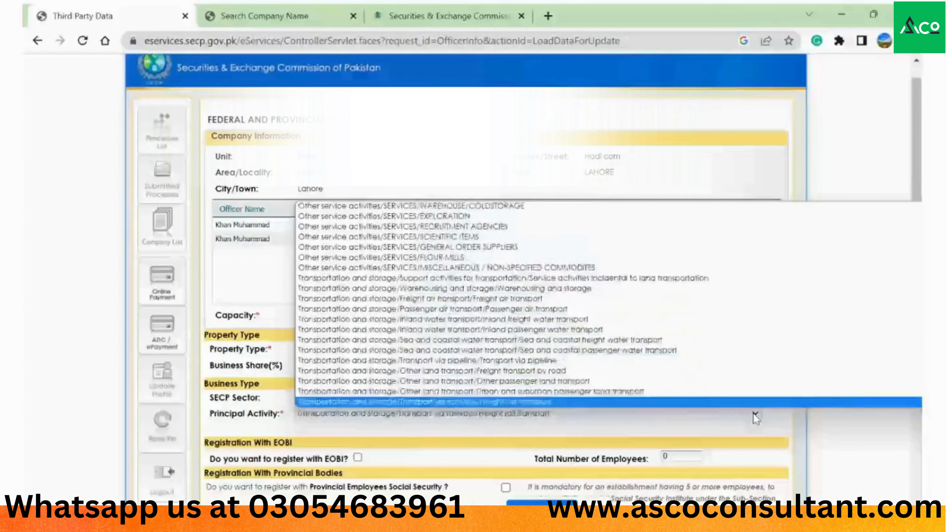
pyautogui.press('Down')
pyautogui.press('Down')
pyautogui.press('Down')
pyautogui.press('Down')
pyautogui.press('Down')
pyautogui.press('Down')
pyautogui.press('Down')
pyautogui.press('Down')
pyautogui.press('Down')
pyautogui.press('Down')
pyautogui.press('Down')
pyautogui.press('Down')
pyautogui.press('Up')
pyautogui.press('Up')
pyautogui.press('Up')
pyautogui.press('Up')
pyautogui.press('Up')
pyautogui.press('Up')
pyautogui.press('Up')
pyautogui.press('Up')
pyautogui.press('Up')
pyautogui.press('Up')
pyautogui.press('Up')
pyautogui.press('Up')
pyautogui.press('Up')
pyautogui.press('Up')
pyautogui.press('Up')
pyautogui.press('Up')
pyautogui.press('Up')
pyautogui.press('Up')
pyautogui.press('Up')
pyautogui.press('Up')
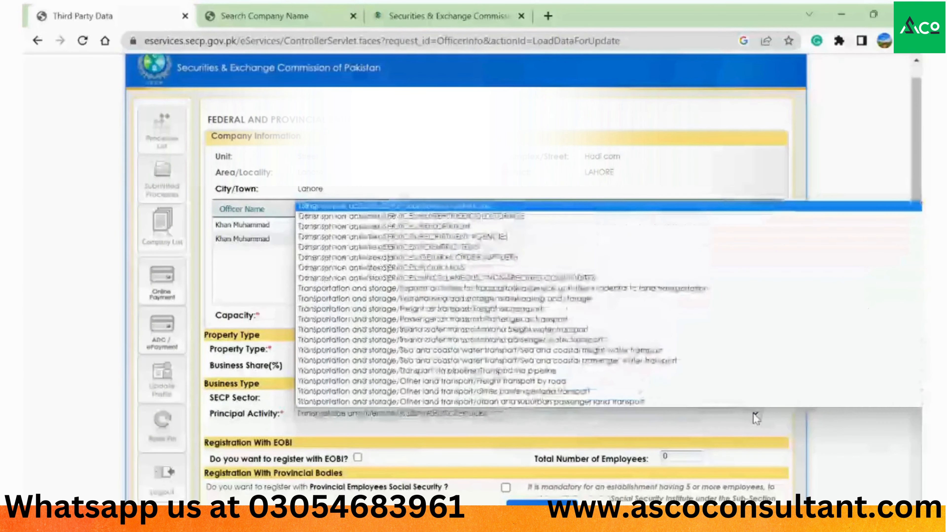
pyautogui.press('Up')
pyautogui.press('Up')
pyautogui.press('Up')
pyautogui.press('Up')
pyautogui.press('Up')
pyautogui.press('Down')
pyautogui.press('Down')
pyautogui.press('Down')
pyautogui.press('Down')
pyautogui.press('Down')
pyautogui.press('Down')
pyautogui.press('Down')
pyautogui.press('Down')
pyautogui.press('Down')
pyautogui.press('Down')
pyautogui.press('Down')
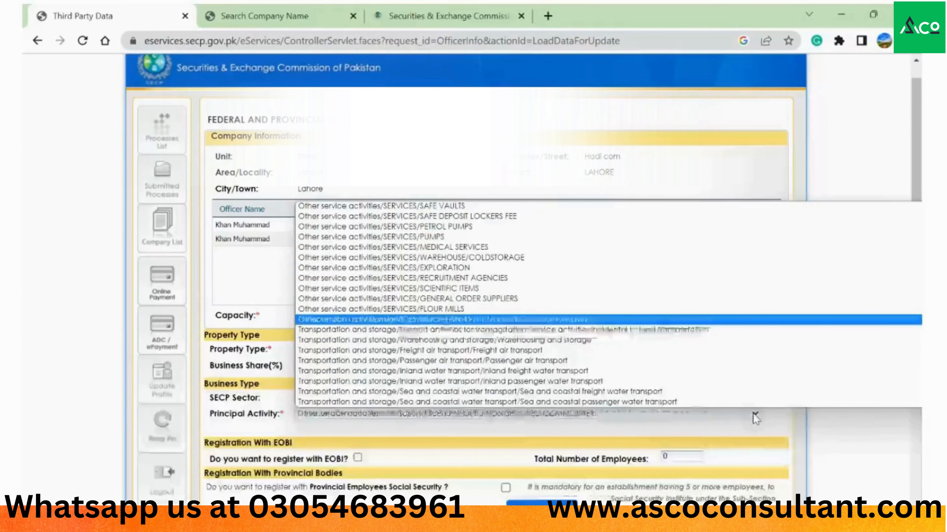
pyautogui.press('Up')
pyautogui.press('Up')
pyautogui.press('Up')
pyautogui.press('Up')
pyautogui.press('Up')
pyautogui.press('Up')
pyautogui.press('Up')
pyautogui.press('Up')
pyautogui.press('Up')
pyautogui.press('Up')
pyautogui.press('Up')
pyautogui.press('Up')
pyautogui.press('Up')
pyautogui.press('Up')
pyautogui.press('Up')
pyautogui.press('Up')
pyautogui.press('Up')
pyautogui.press('Up')
pyautogui.press('Up')
pyautogui.press('Up')
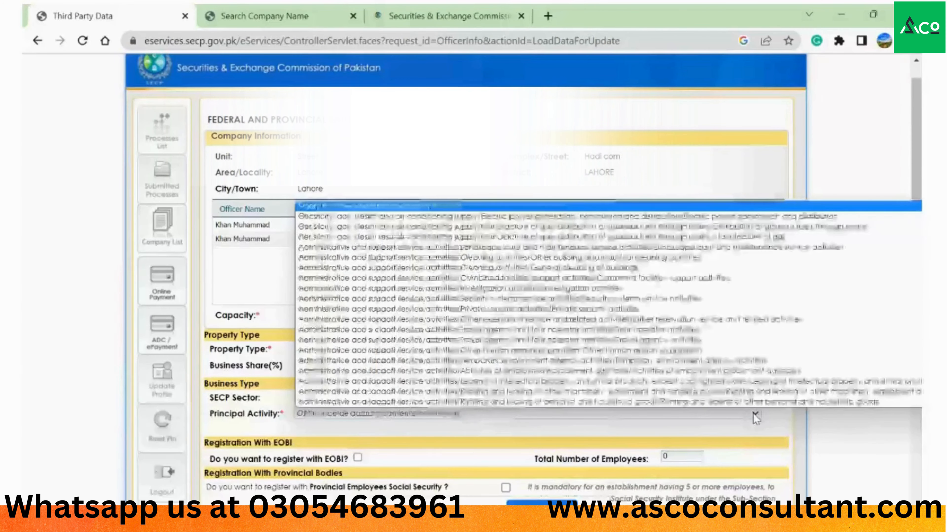
pyautogui.press('Up')
pyautogui.press('Up')
pyautogui.press('Up')
pyautogui.press('Up')
pyautogui.press('Up')
pyautogui.press('Down')
pyautogui.press('Down')
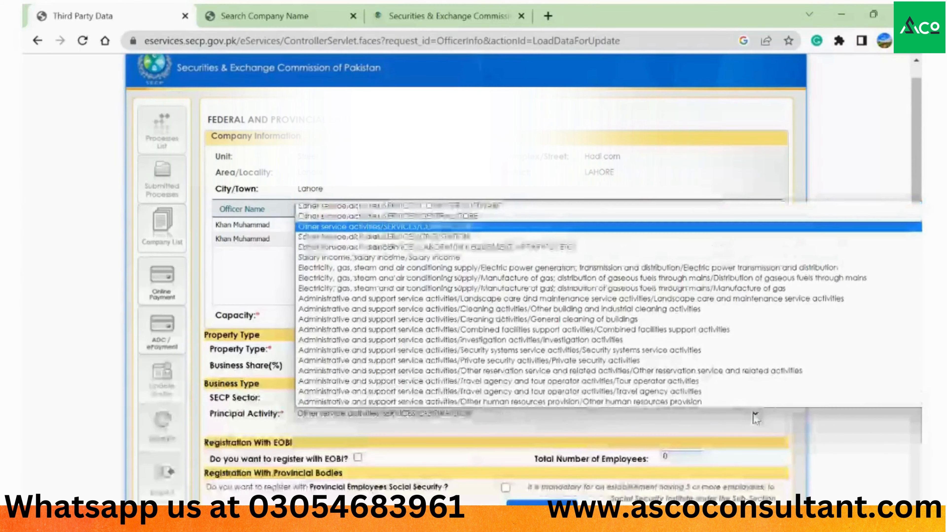
pyautogui.press('Down')
pyautogui.press('Down')
pyautogui.press('Up')
pyautogui.press('Up')
pyautogui.press('Up')
pyautogui.press('Up')
pyautogui.press('Up')
pyautogui.press('Up')
pyautogui.press('Up')
pyautogui.press('Up')
pyautogui.press('Up')
pyautogui.press('Up')
pyautogui.press('Up')
pyautogui.press('Up')
pyautogui.press('Up')
pyautogui.press('Up')
pyautogui.press('Up')
pyautogui.press('Up')
pyautogui.press('Up')
pyautogui.press('Up')
pyautogui.press('Up')
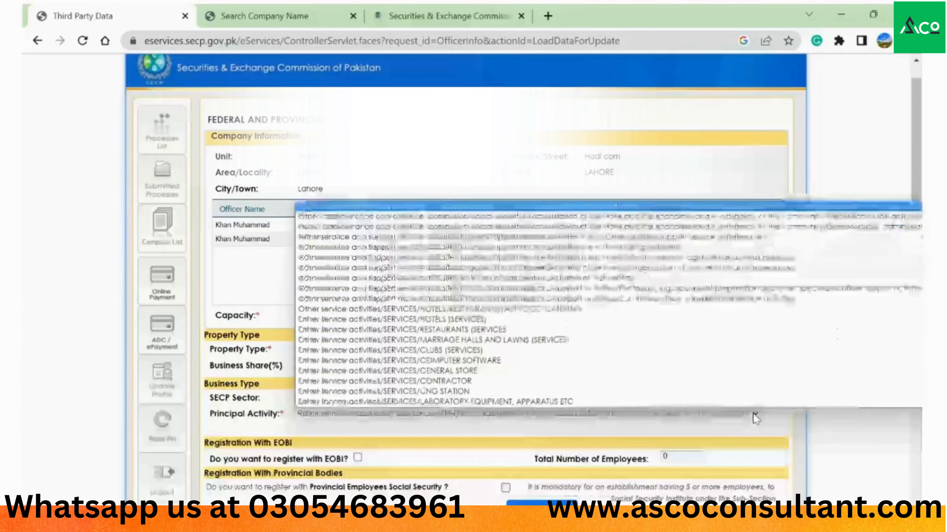
pyautogui.press('Up')
pyautogui.press('Up')
pyautogui.press('Up')
pyautogui.press('Up')
pyautogui.press('Up')
pyautogui.press('Up')
pyautogui.press('Up')
pyautogui.press('Up')
pyautogui.press('Up')
pyautogui.press('Up')
pyautogui.press('Up')
pyautogui.press('Up')
pyautogui.press('Up')
pyautogui.press('Up')
pyautogui.press('Up')
pyautogui.press('Up')
pyautogui.press('Up')
pyautogui.press('Up')
pyautogui.press('Up')
pyautogui.press('Up')
pyautogui.press('Down')
pyautogui.press('Down')
pyautogui.press('Down')
pyautogui.press('Down')
pyautogui.press('Down')
pyautogui.press('Down')
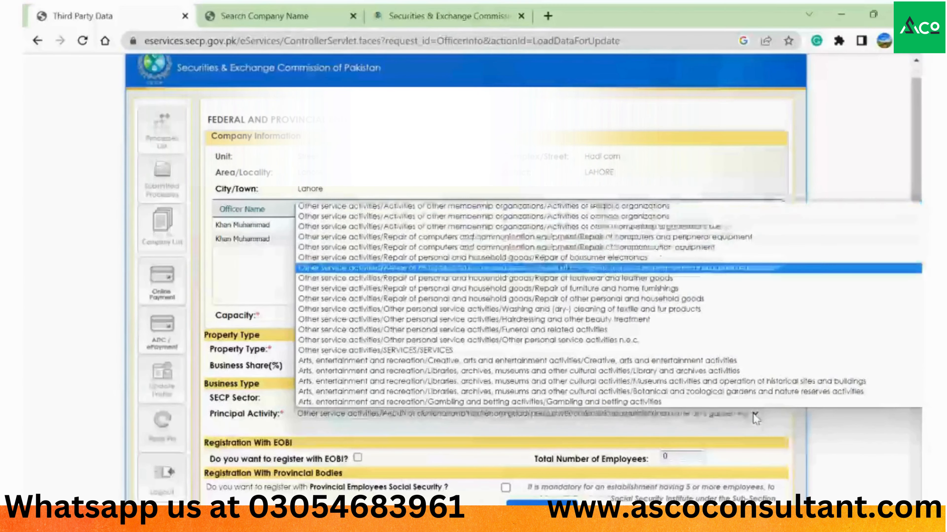
pyautogui.press('Down')
pyautogui.press('Down')
pyautogui.press('Down')
pyautogui.press('Down')
pyautogui.press('Down')
pyautogui.press('Down')
pyautogui.press('Down')
pyautogui.press('Down')
pyautogui.press('Return')
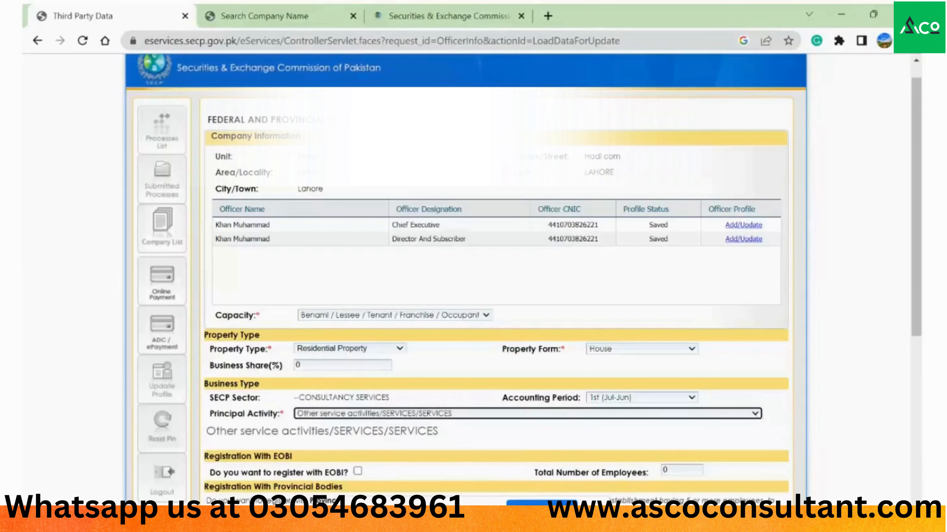
# - Save the registration form and return to the Process Document Listing
pyautogui.scroll(-9, 909, 335)
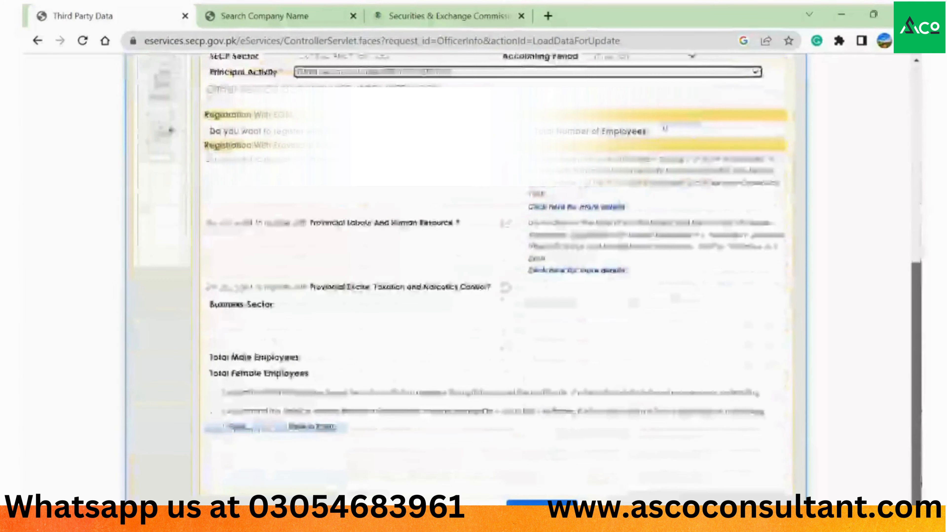
pyautogui.scroll(6, 911, 440)
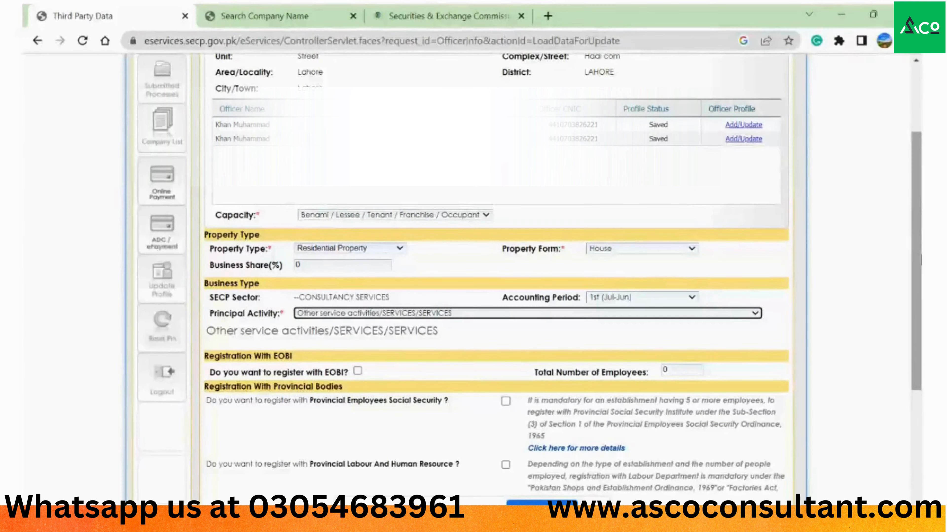
pyautogui.moveTo(919, 261); pyautogui.dragTo(919, 392)
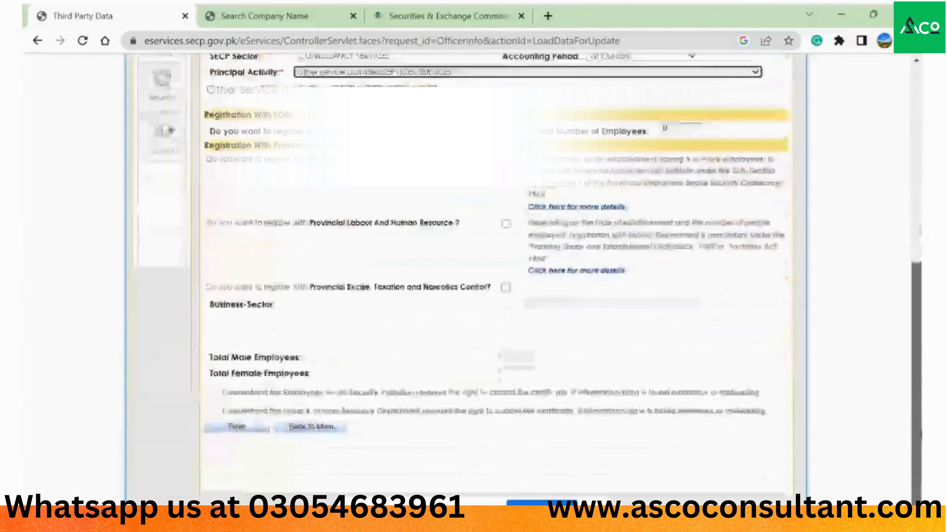
pyautogui.click(237, 427)
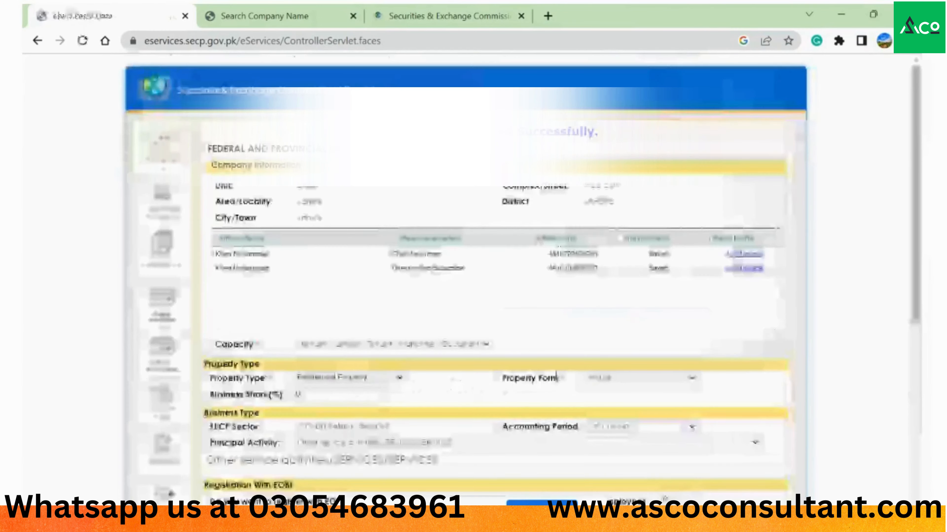
pyautogui.scroll(-8, 269, 463)
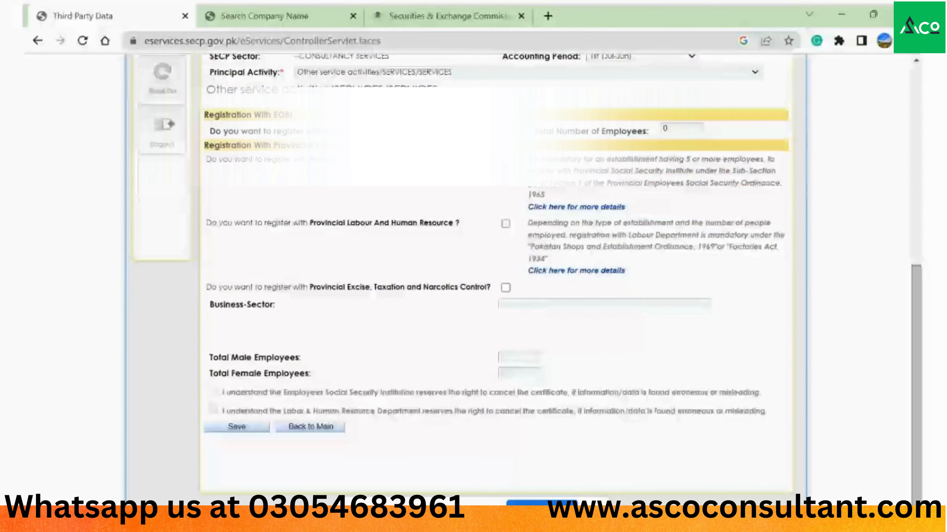
pyautogui.click(310, 426)
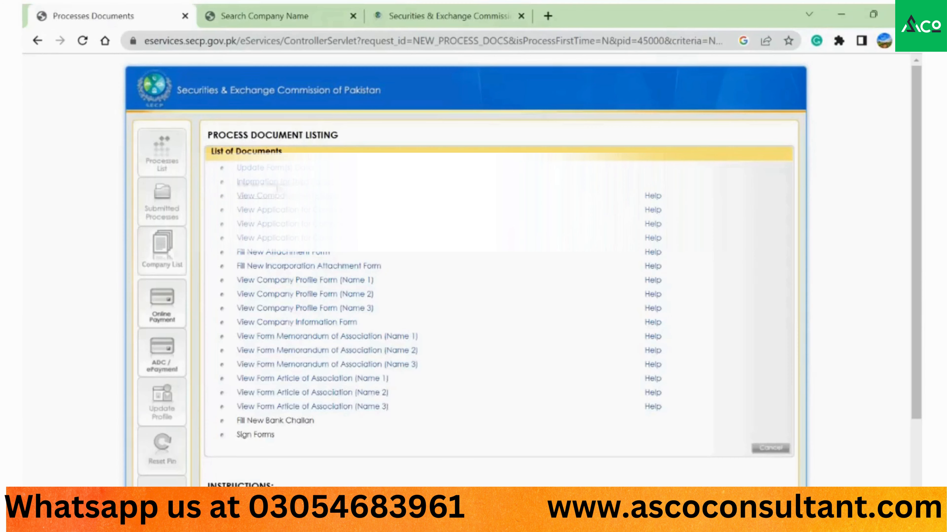
pyautogui.click(266, 197)
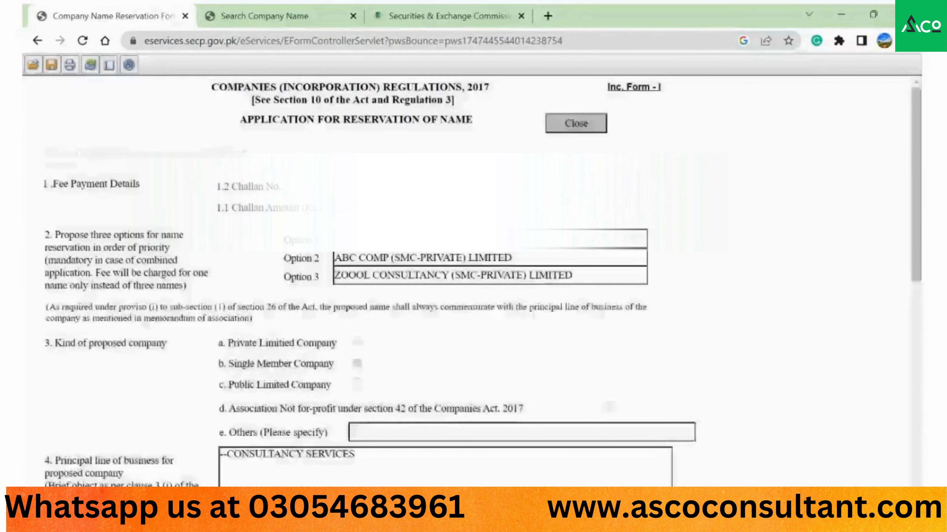
pyautogui.scroll(-10, 473, 272)
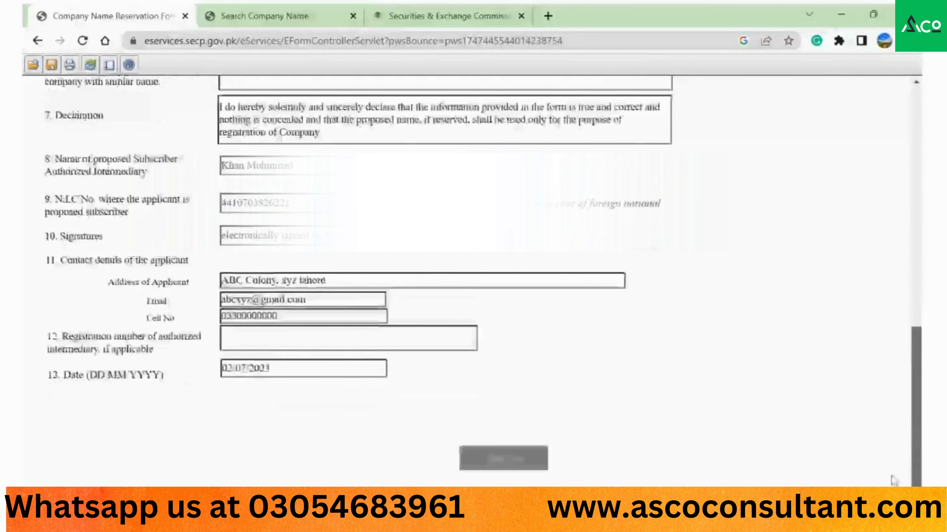
pyautogui.scroll(8, 893, 481)
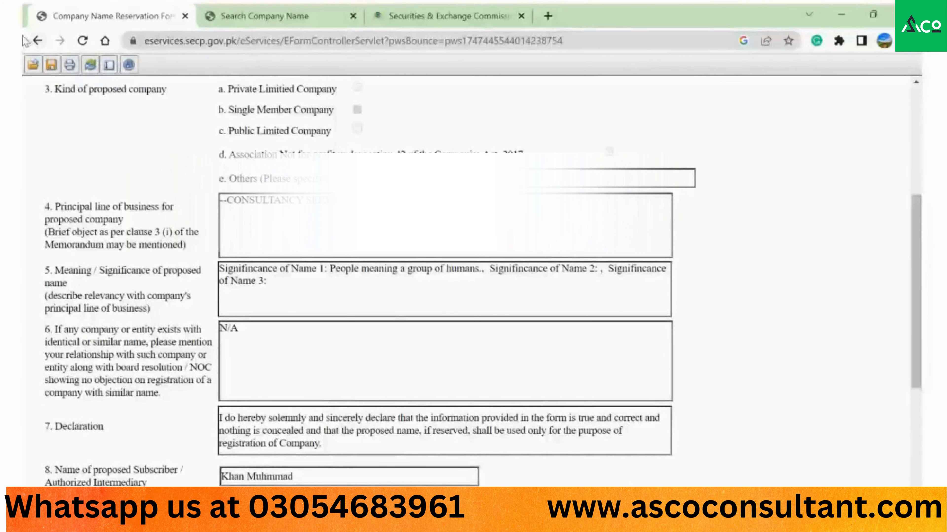
pyautogui.click(37, 40)
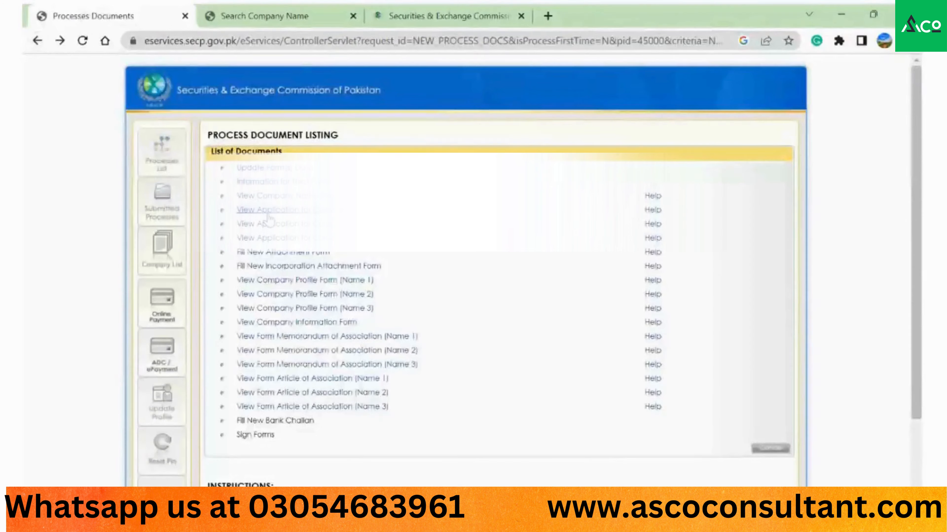
pyautogui.click(268, 213)
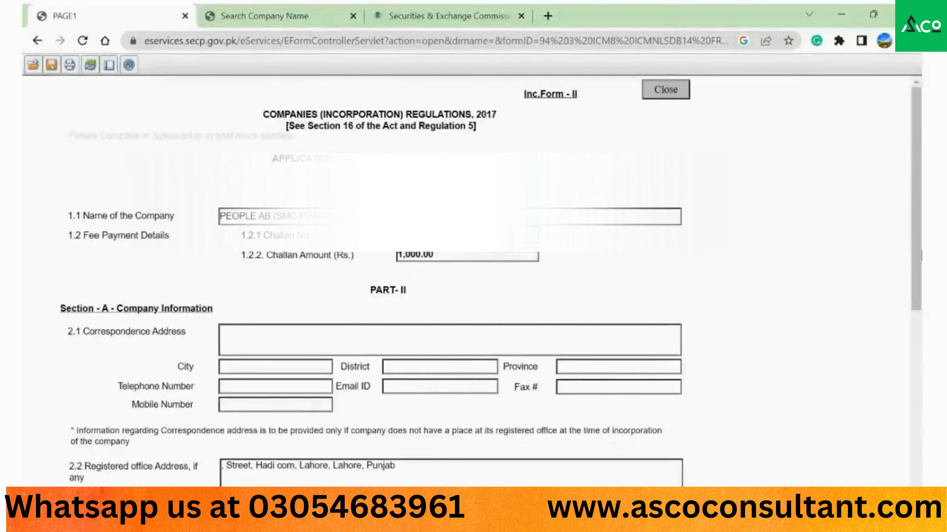
pyautogui.scroll(-6, 447, 279)
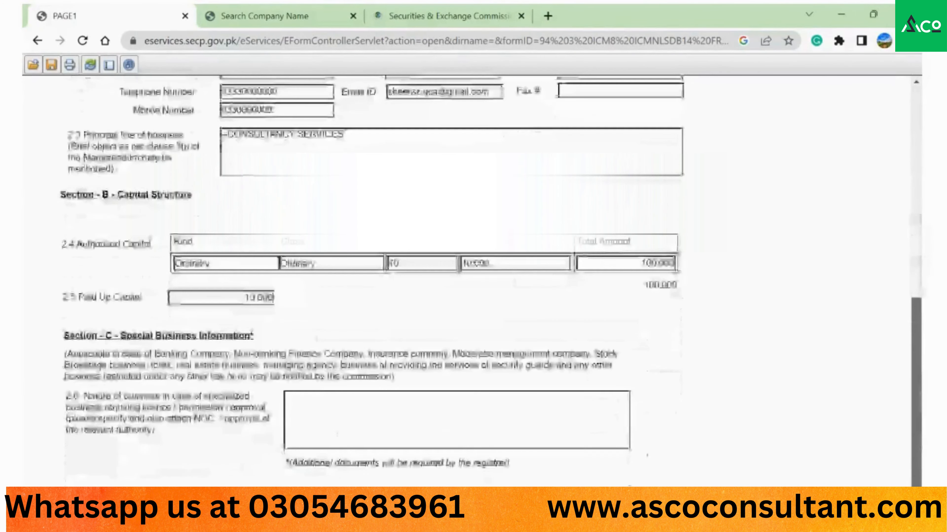
pyautogui.scroll(8, 876, 290)
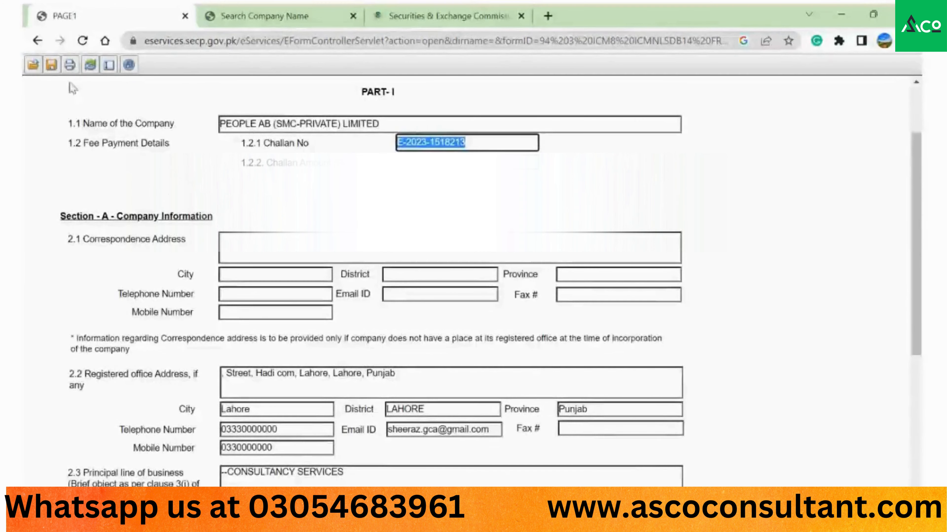
pyautogui.click(37, 41)
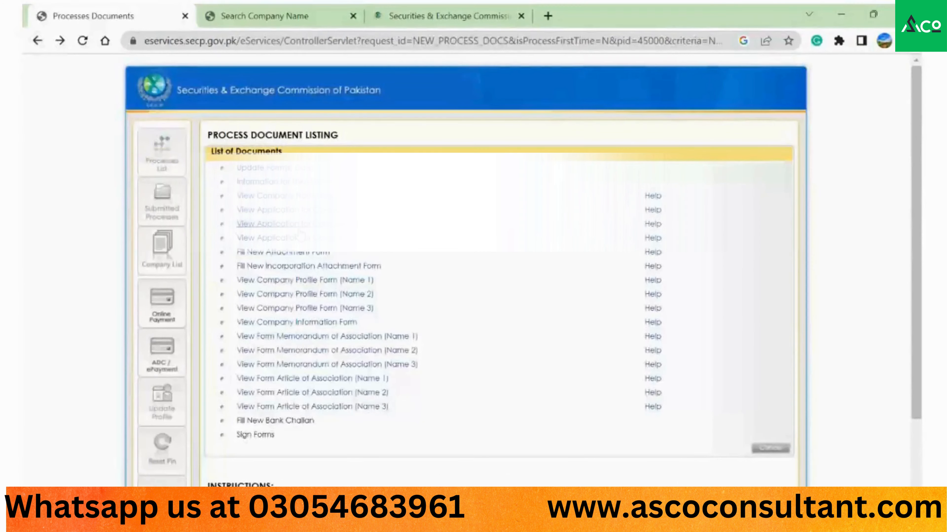
pyautogui.click(298, 226)
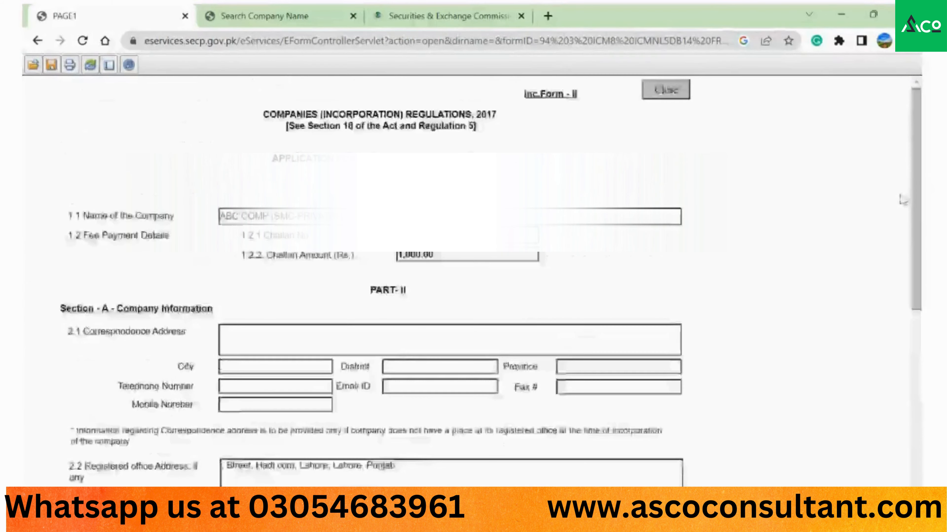
pyautogui.click(38, 40)
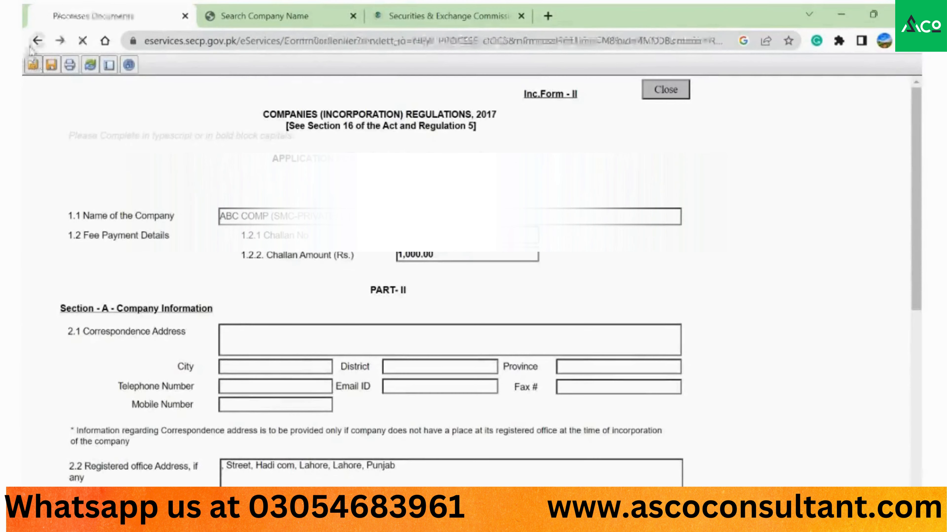
pyautogui.click(307, 251)
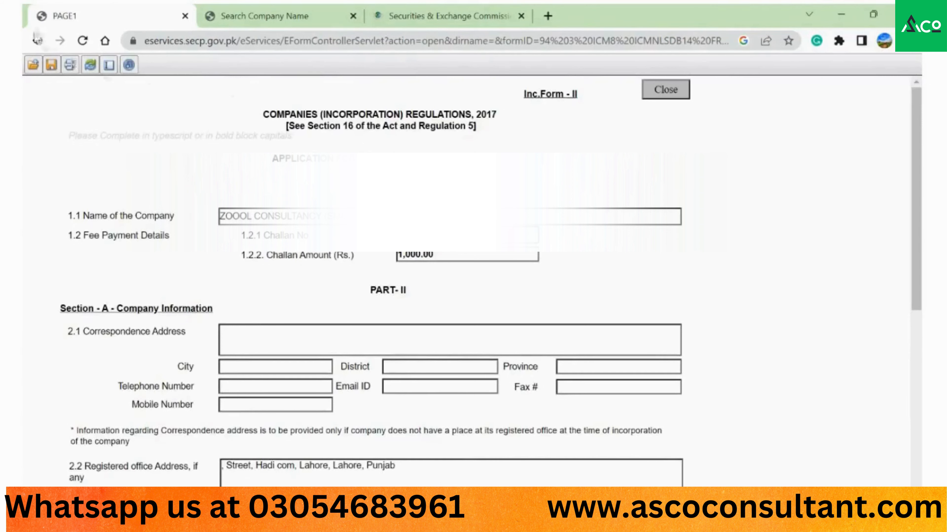
pyautogui.click(37, 40)
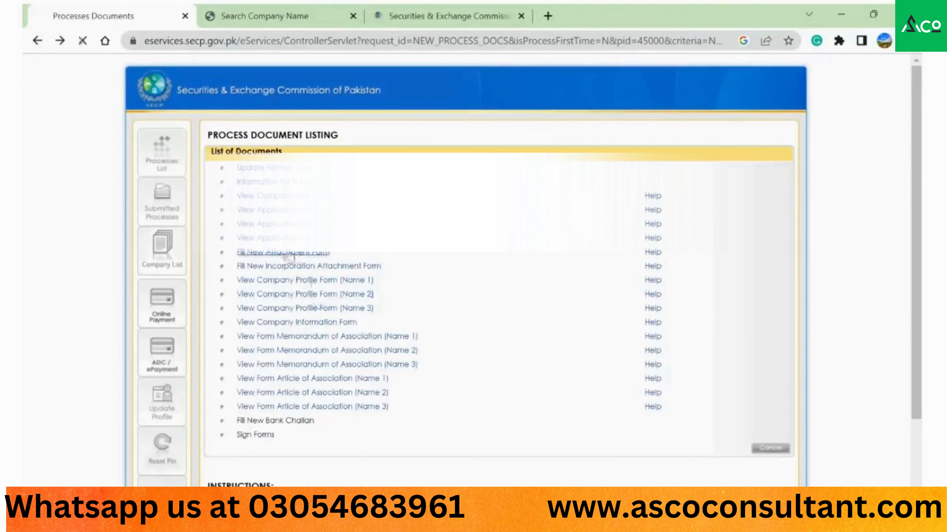
# - Open Fill New Attachment Form from the Process Document Listing
pyautogui.click(288, 254)
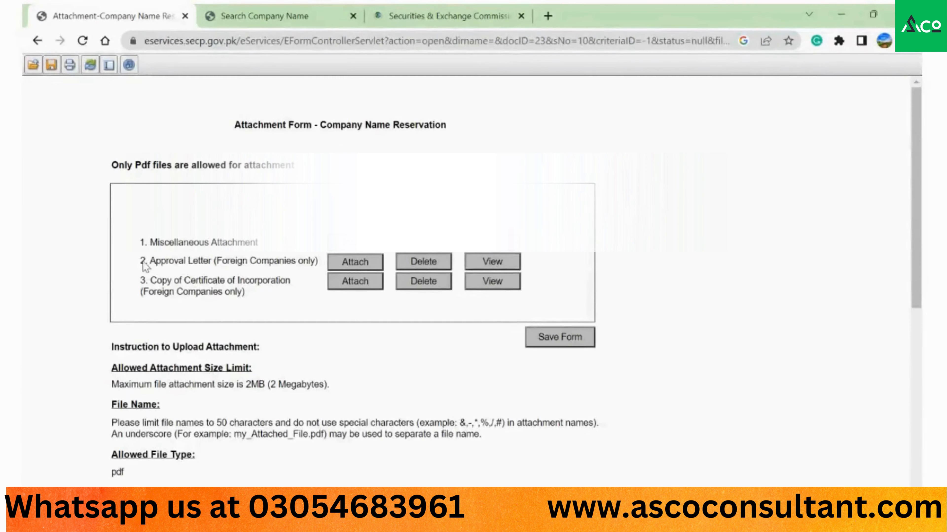
pyautogui.hotkey('alt', 'Left')
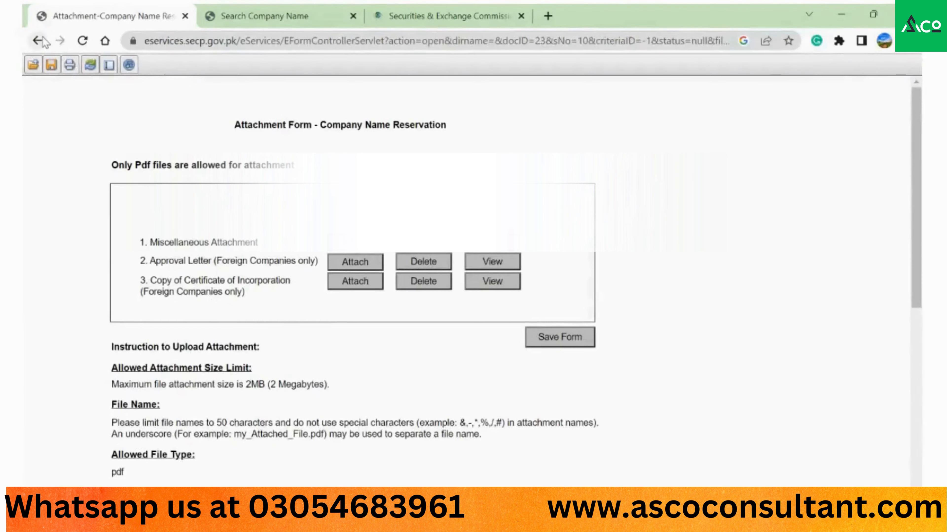